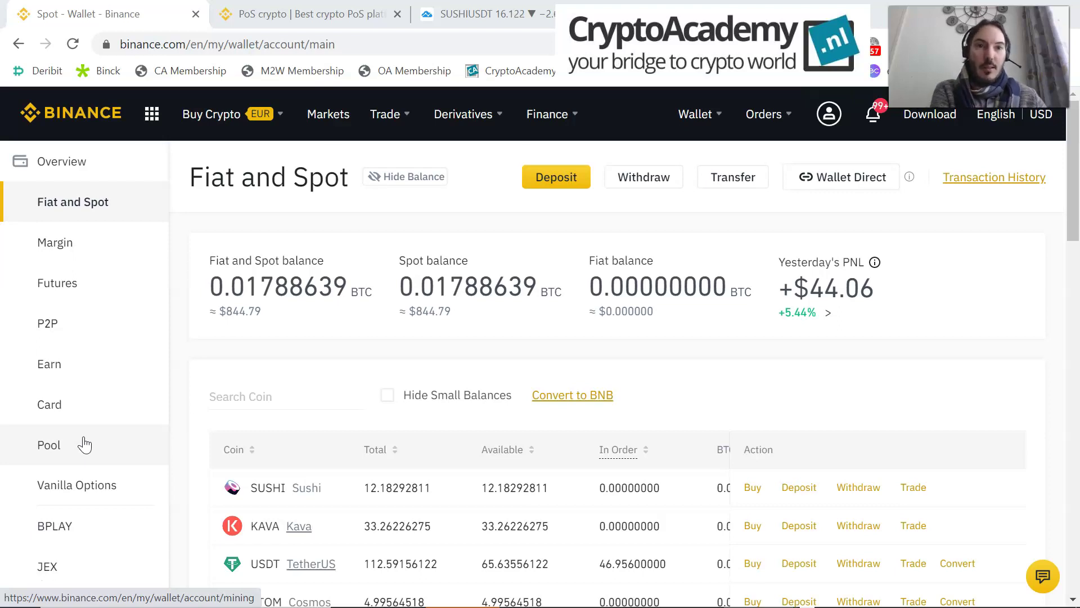
Open Binance Staking Products from the Earn wallet and scroll to the Locked Staking table starting with ADA
click(80, 437)
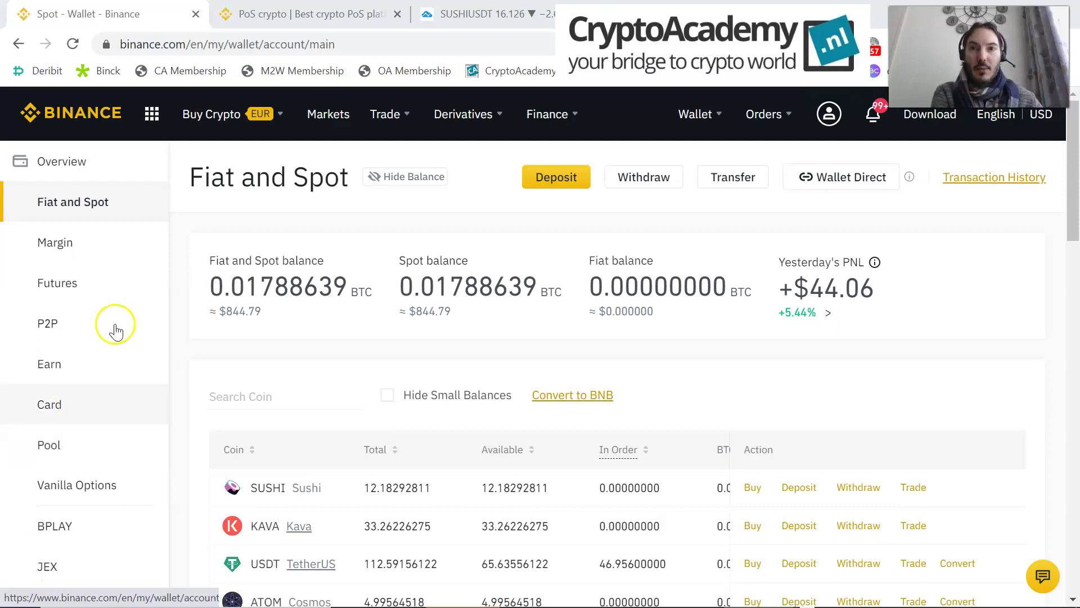
mouse_move(686, 122)
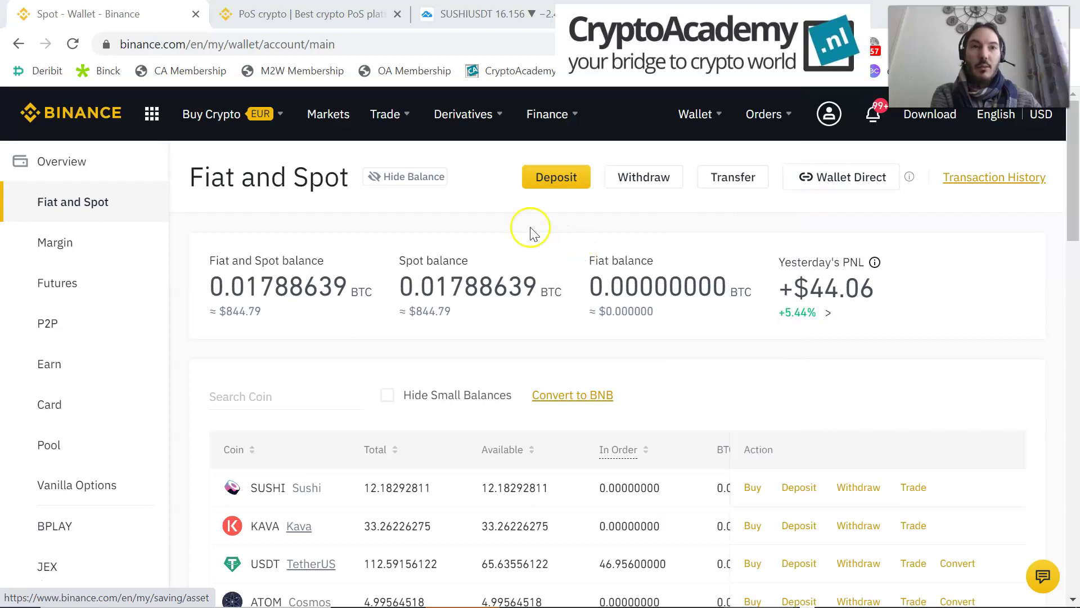
click(312, 14)
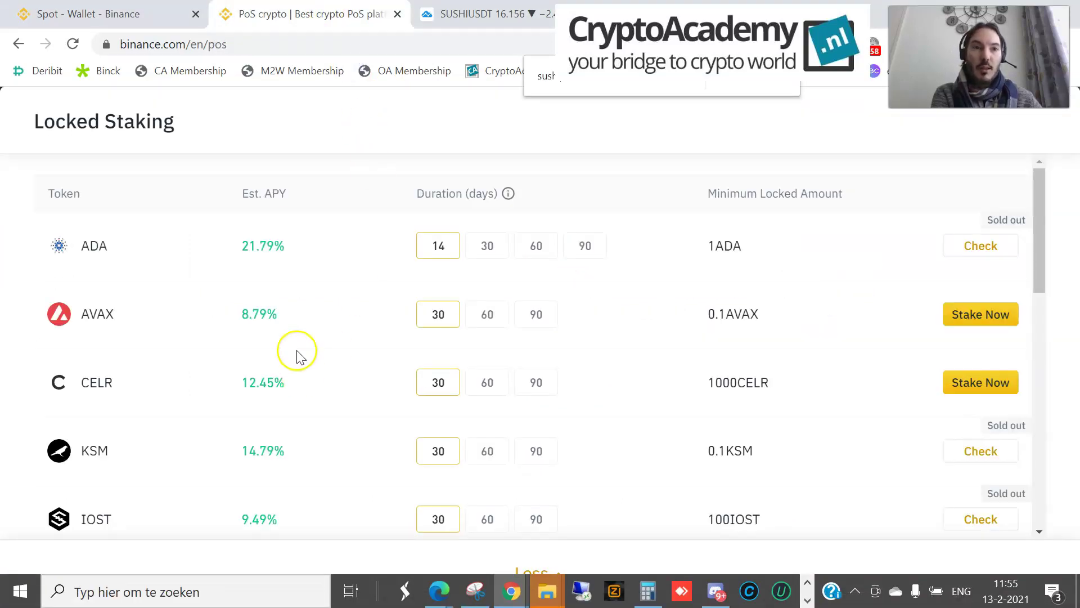
click(17, 44)
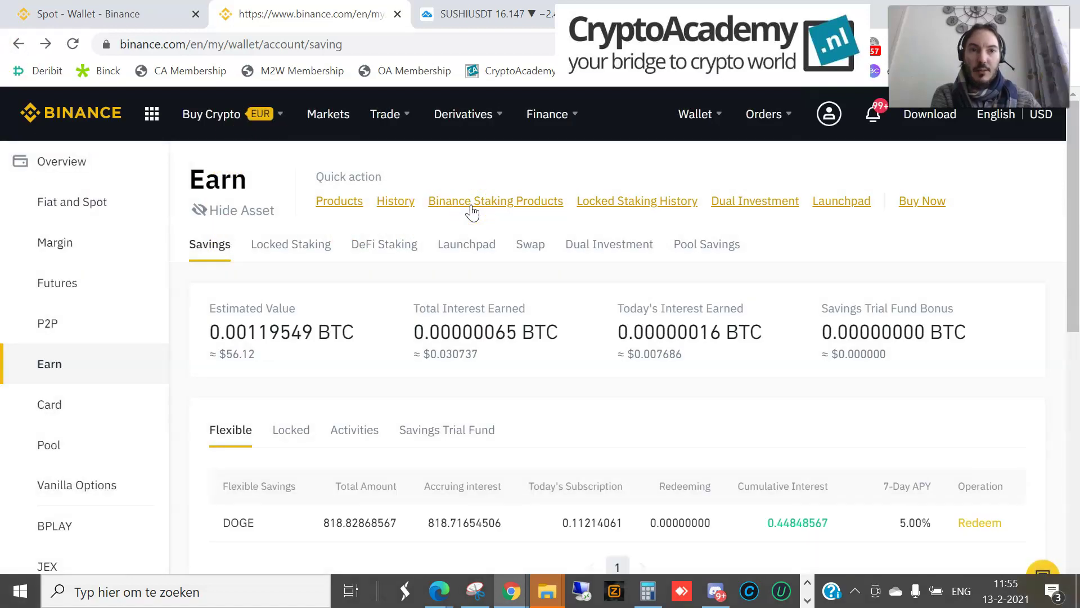
click(471, 203)
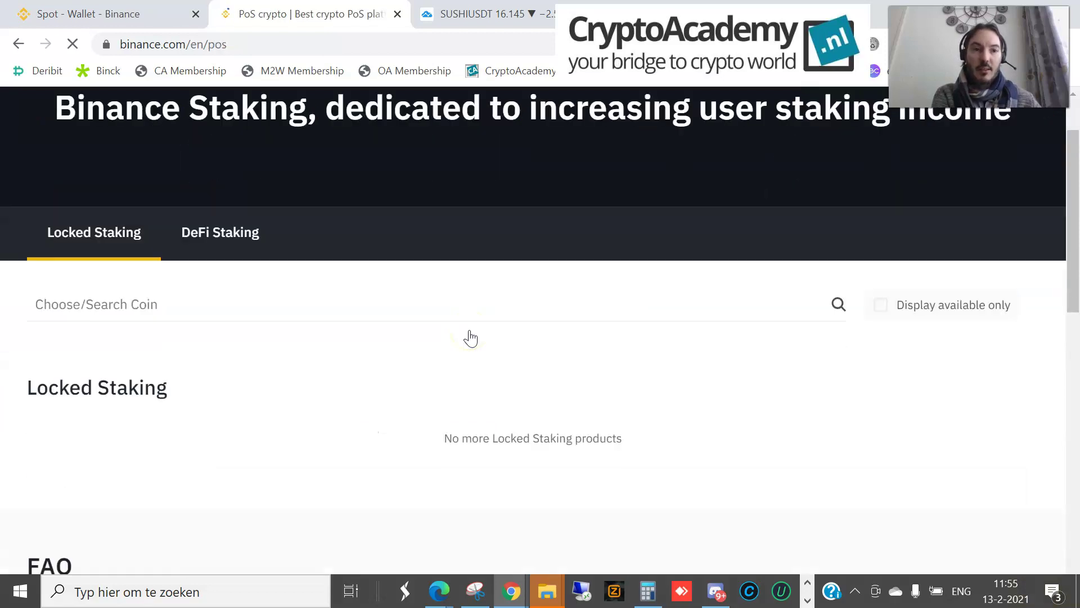
scroll(236, 410, down, 2)
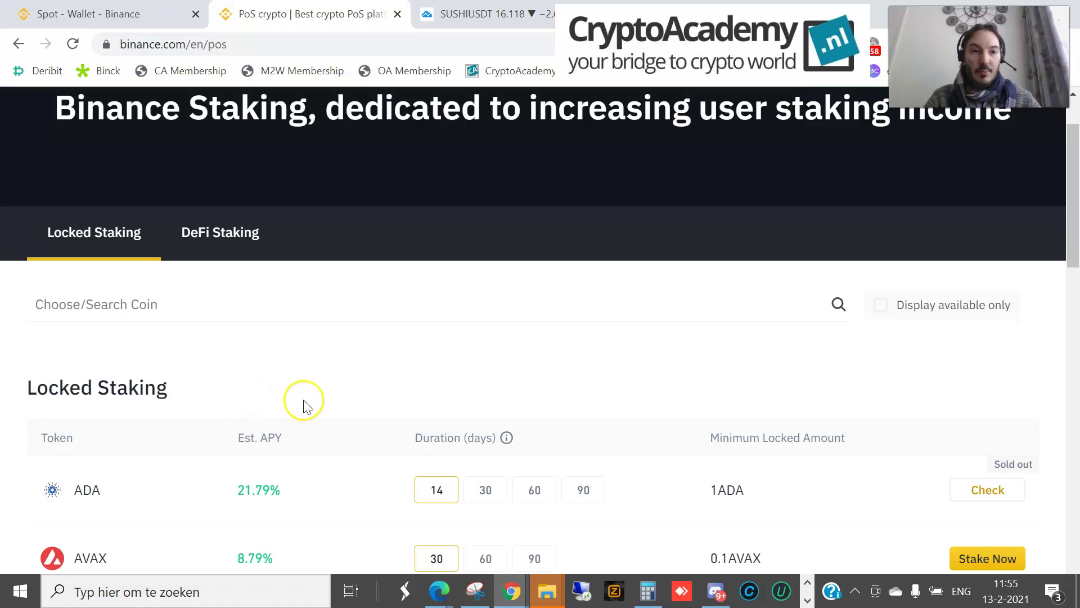
scroll(304, 405, down, 3)
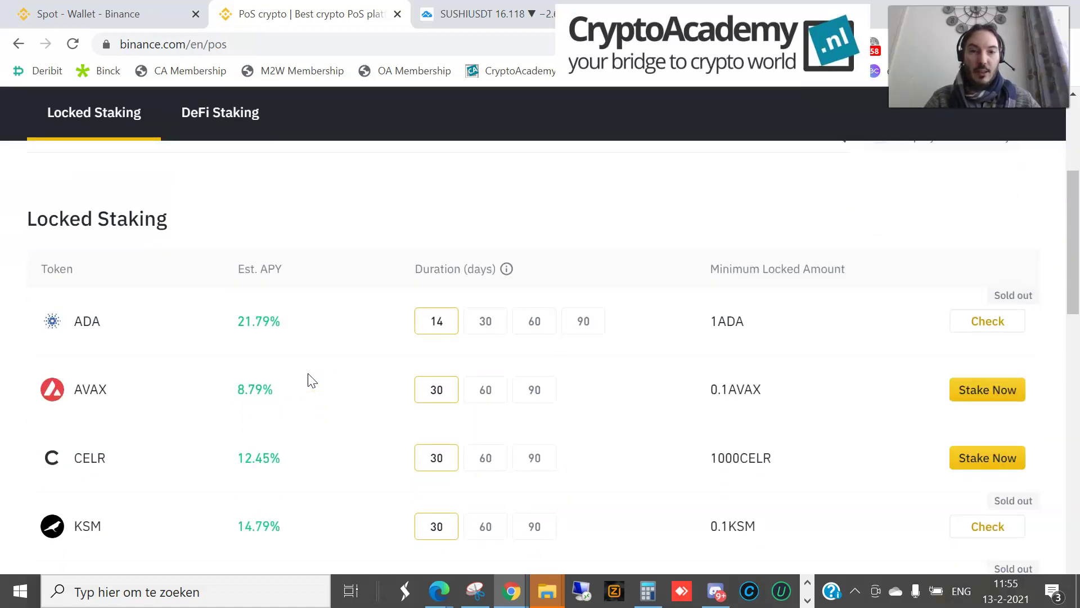
scroll(289, 366, down, 1)
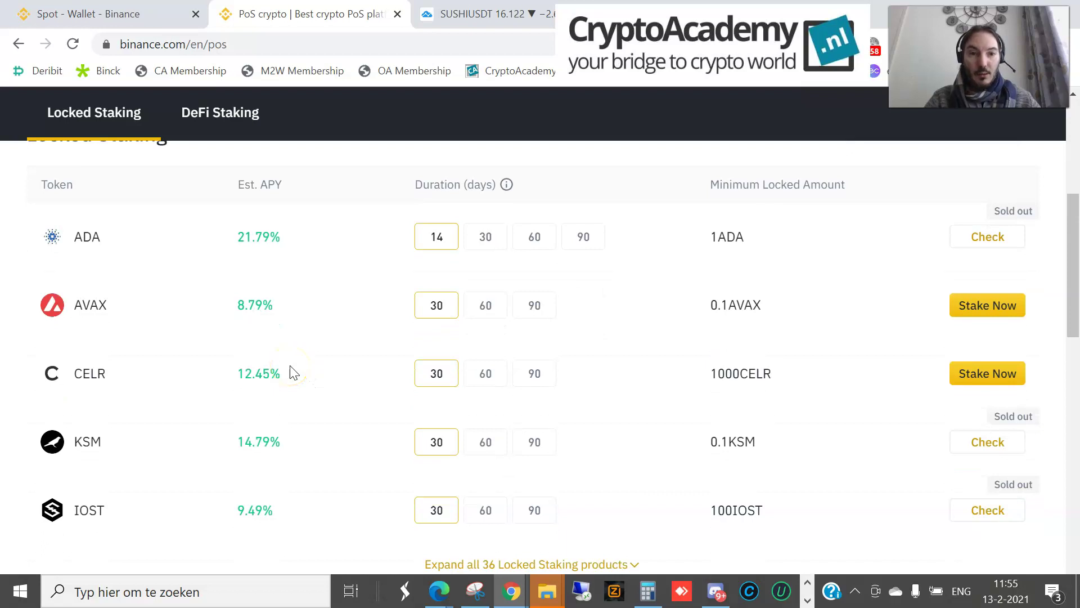
Expand all 36 Locked Staking products, find SUSHI at 9.19% for 15 days, then view the SUSHI/USDT chart
click(484, 564)
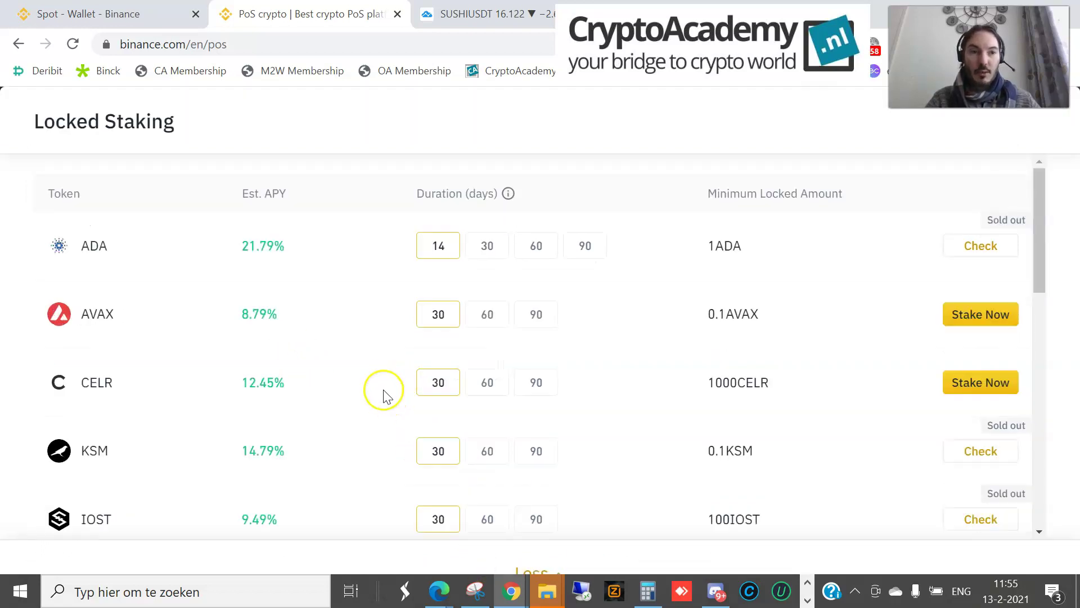
scroll(384, 394, down, 1)
scroll(384, 394, down, 6)
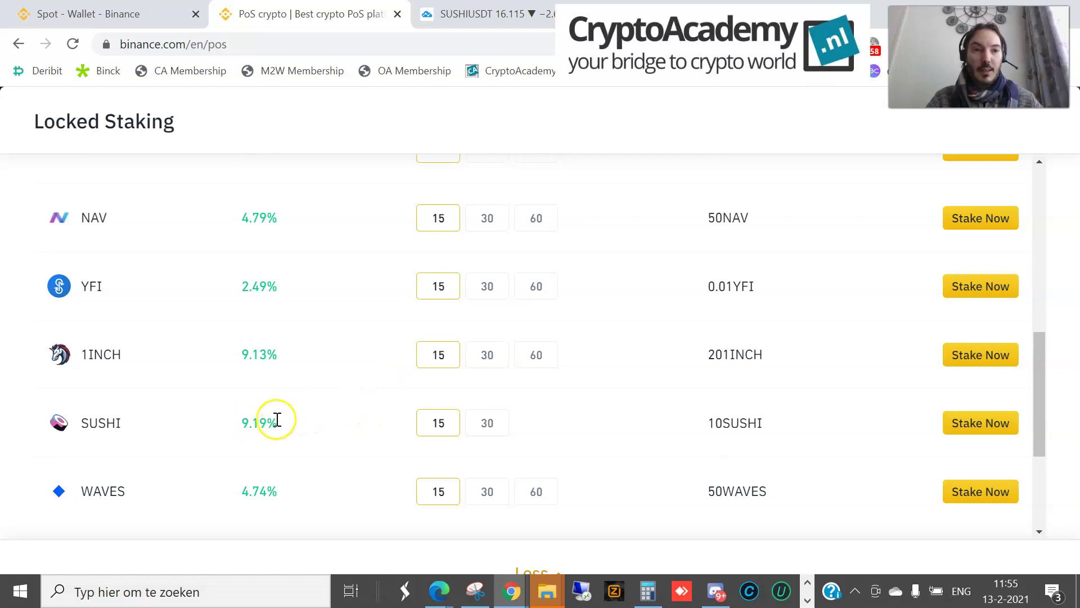
scroll(278, 419, up, 6)
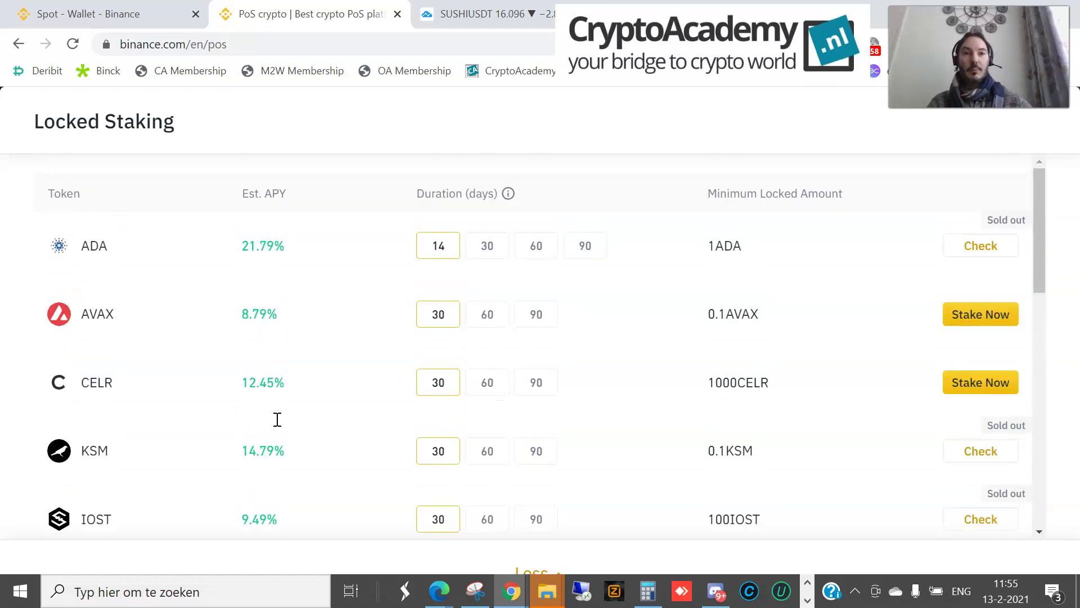
scroll(277, 422, down, 8)
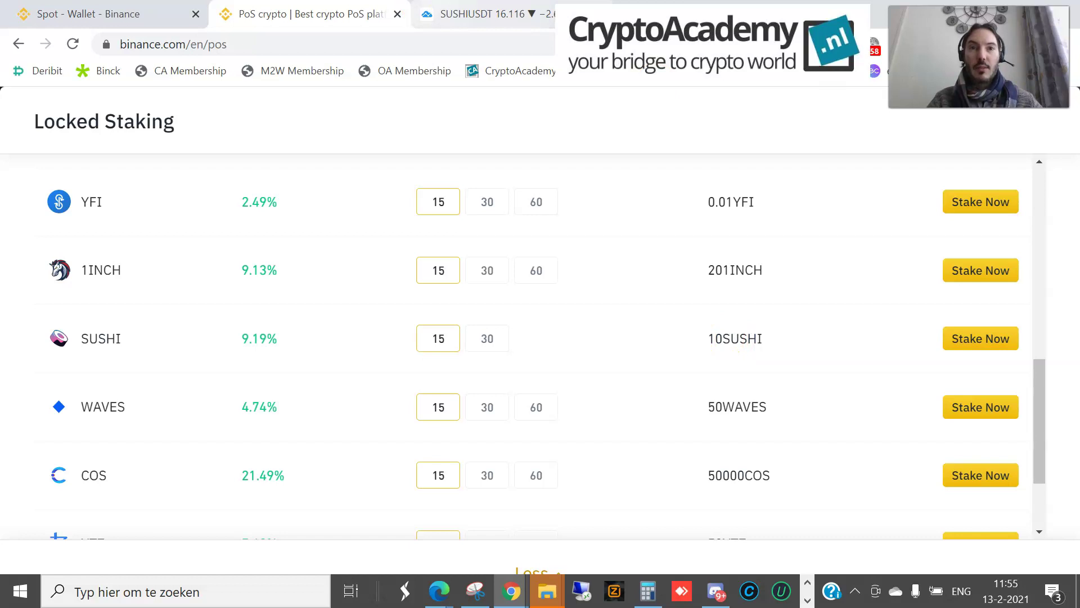
click(450, 8)
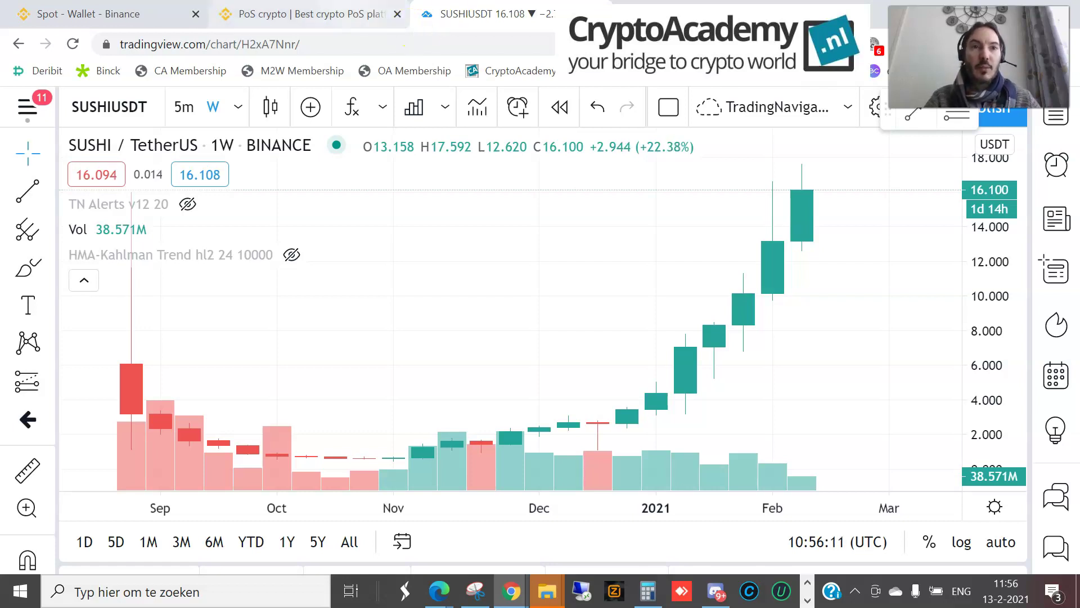
Return to the Binance Locked Staking list showing SUSHI at 9.19%, 15 days, 10 SUSHI minimum
click(338, 12)
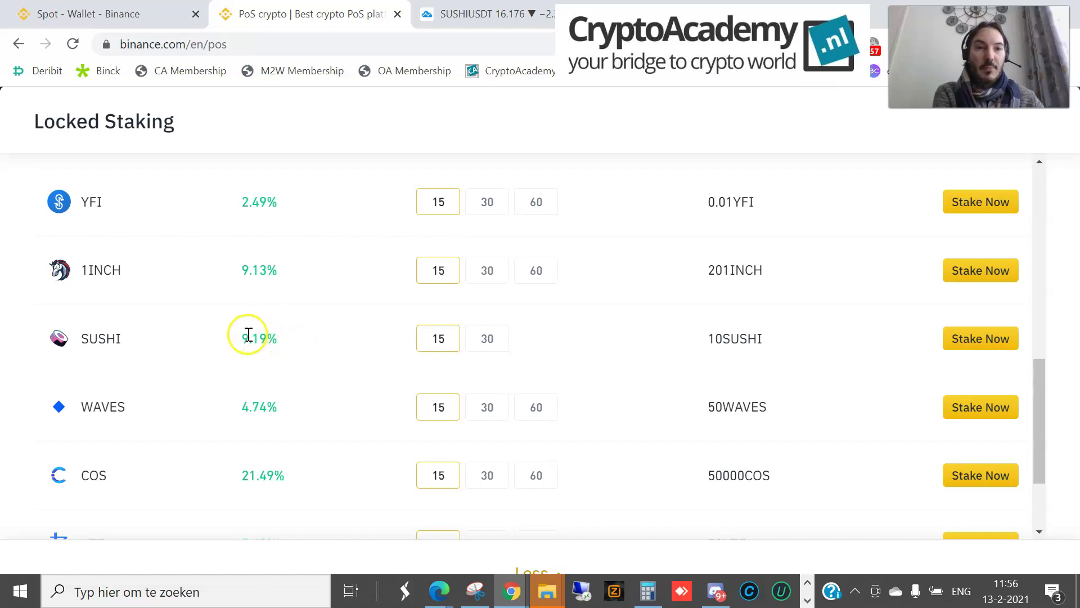
Compare SUSHI's 12.49% 30-day rate, check the Spot SUSHI balance, then choose the 15-day term
click(487, 339)
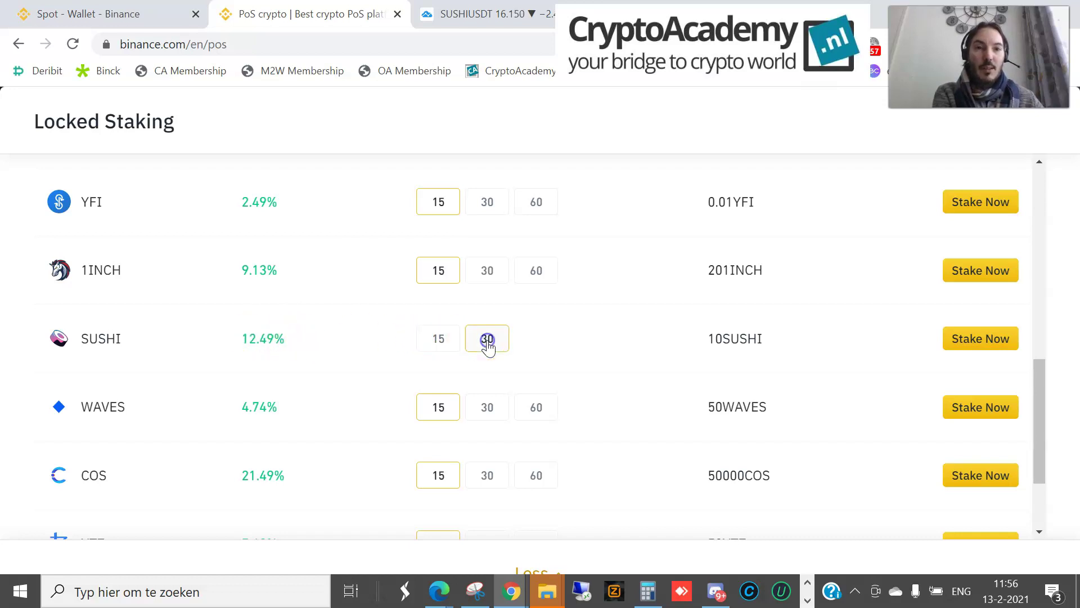
drag(286, 338, 242, 338)
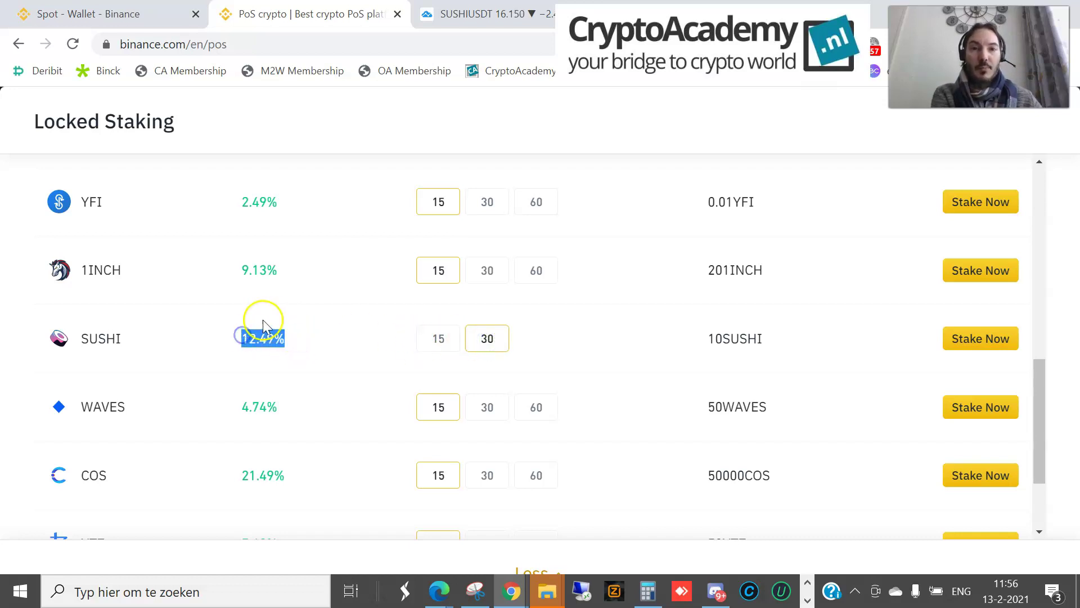
click(110, 12)
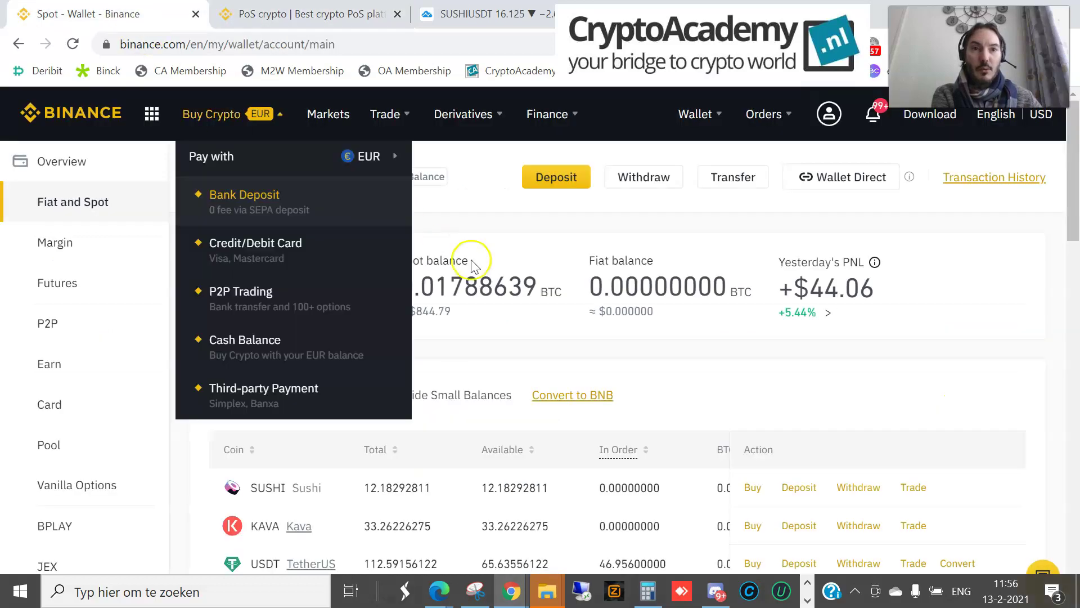
scroll(435, 341, down, 1)
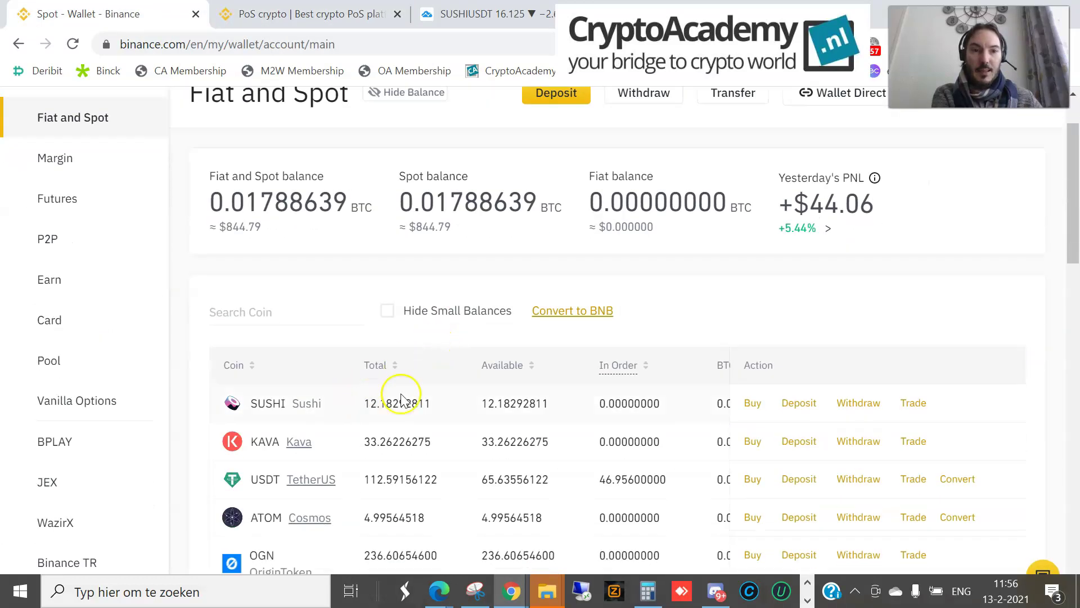
drag(437, 400, 358, 400)
scroll(358, 400, down, 1)
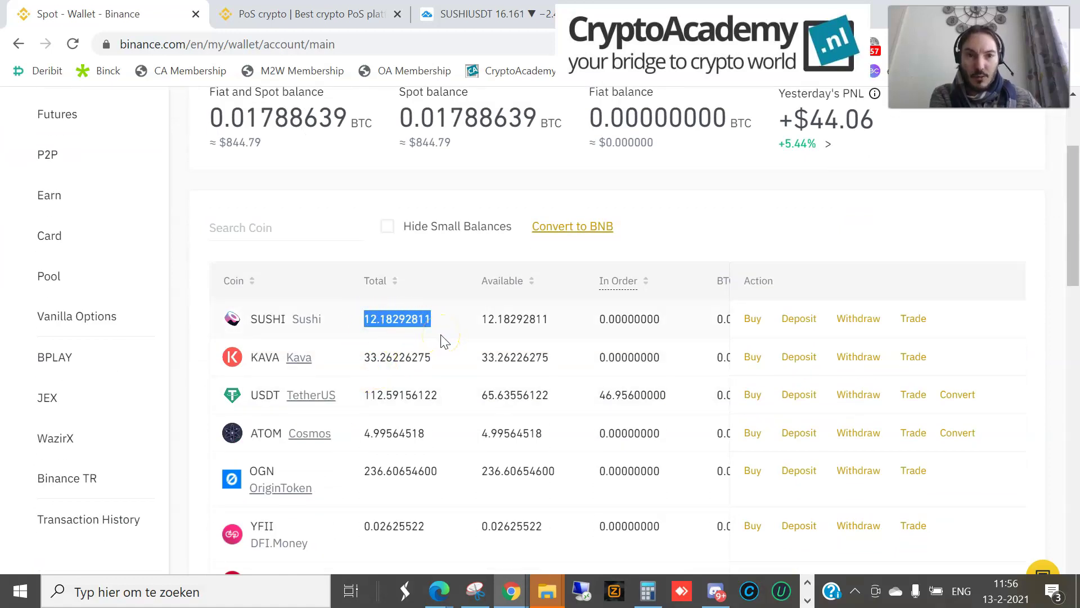
scroll(445, 341, down, 1)
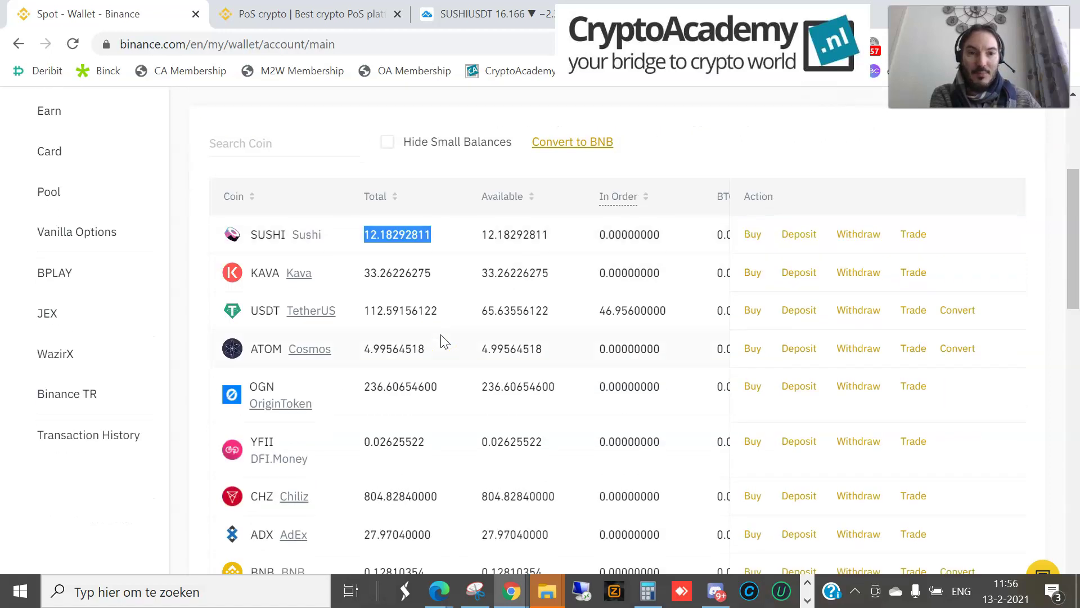
scroll(442, 341, up, 3)
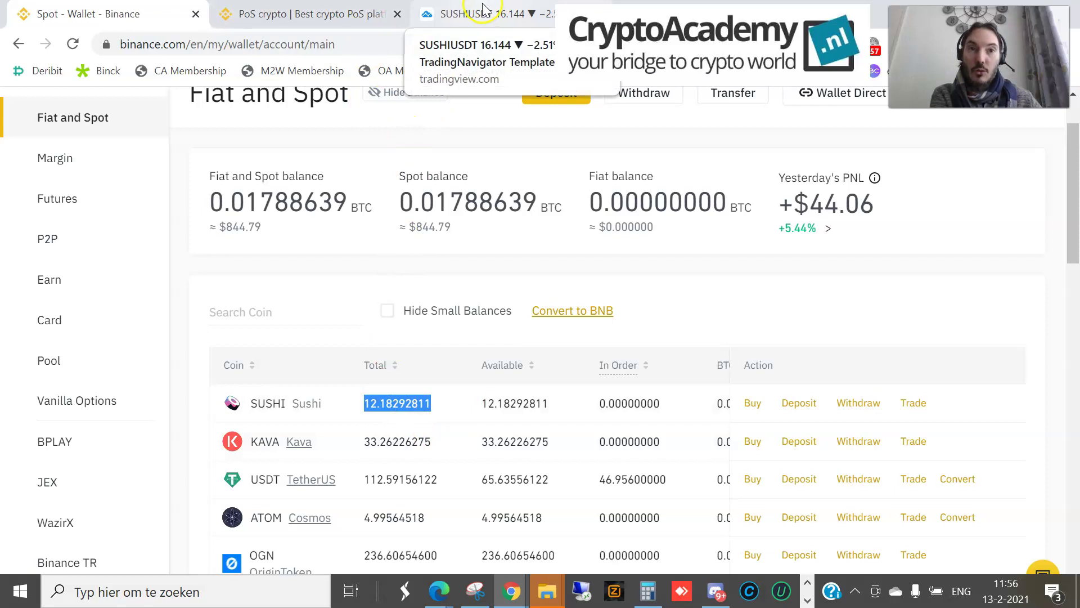
click(304, 14)
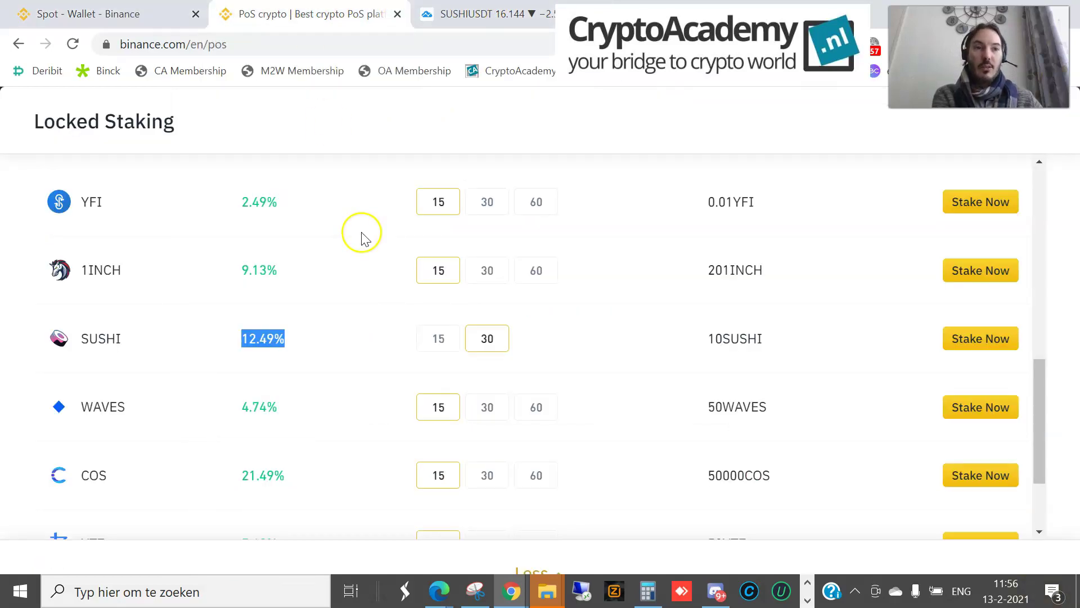
click(445, 336)
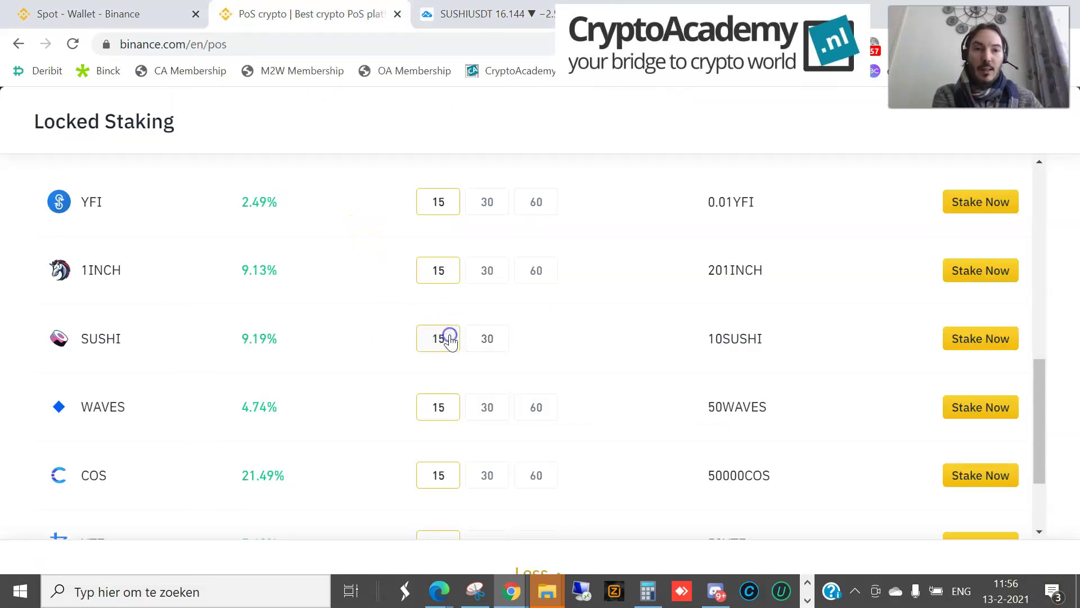
Start the 15-day SUSHI stake and lock the full 12.18292811 SUSHI balance
click(964, 340)
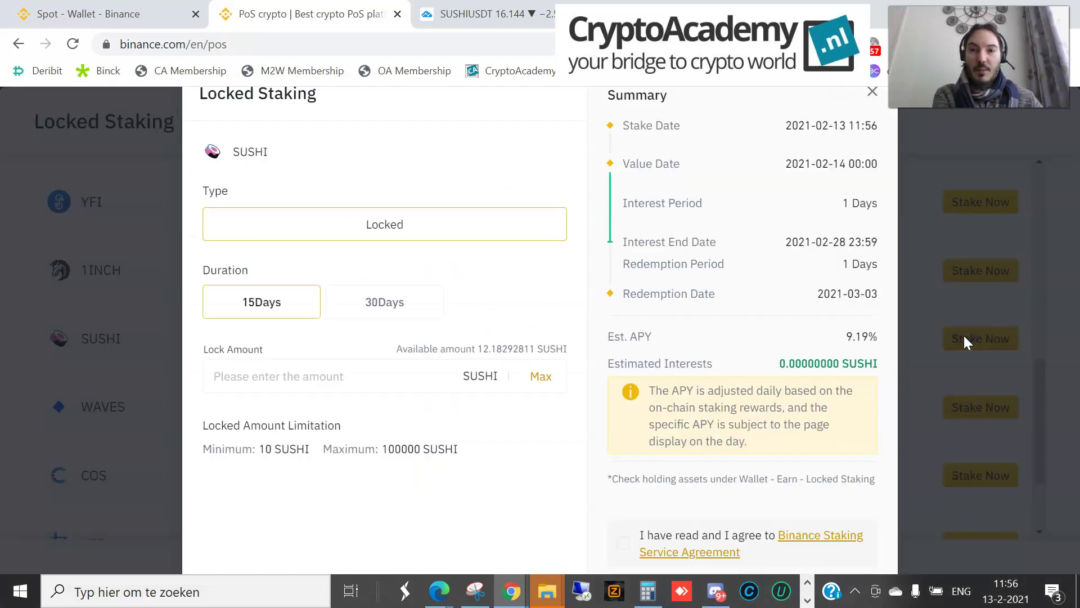
click(540, 375)
drag(316, 376, 191, 393)
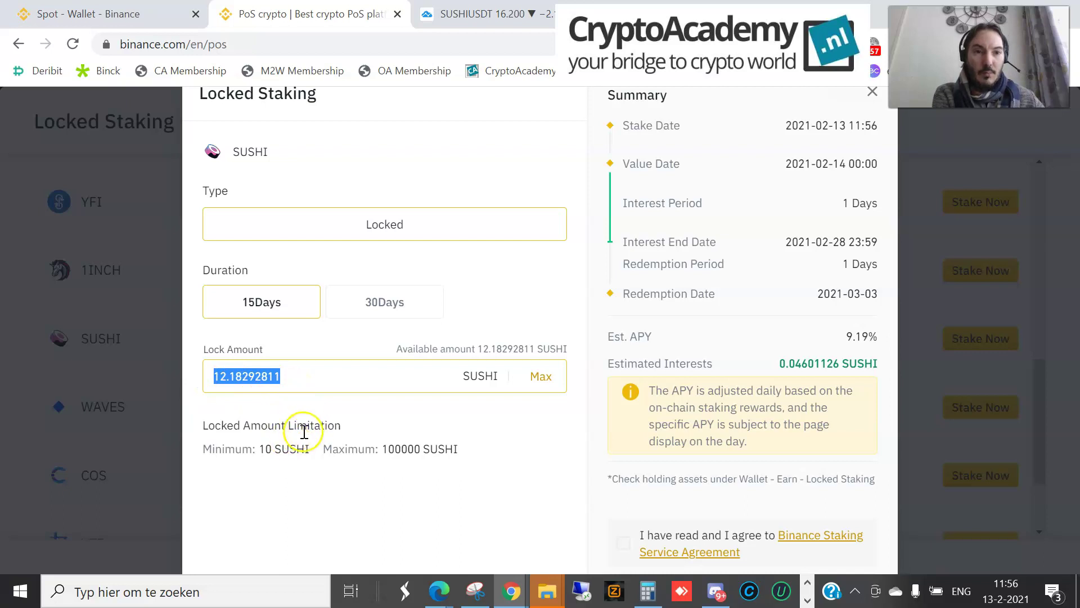
click(278, 453)
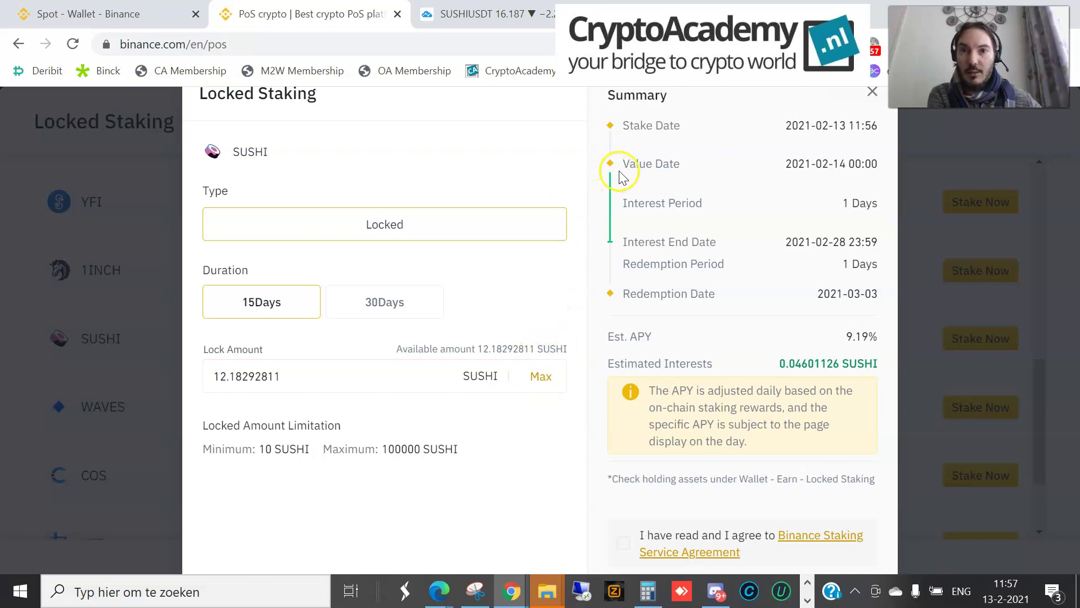
key(super+s)
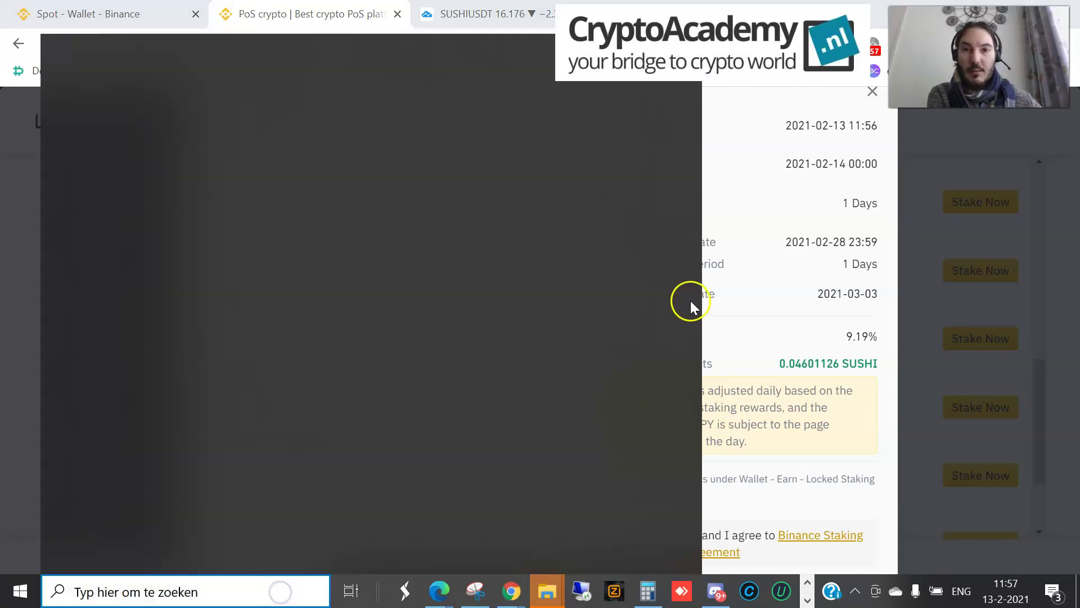
click(730, 291)
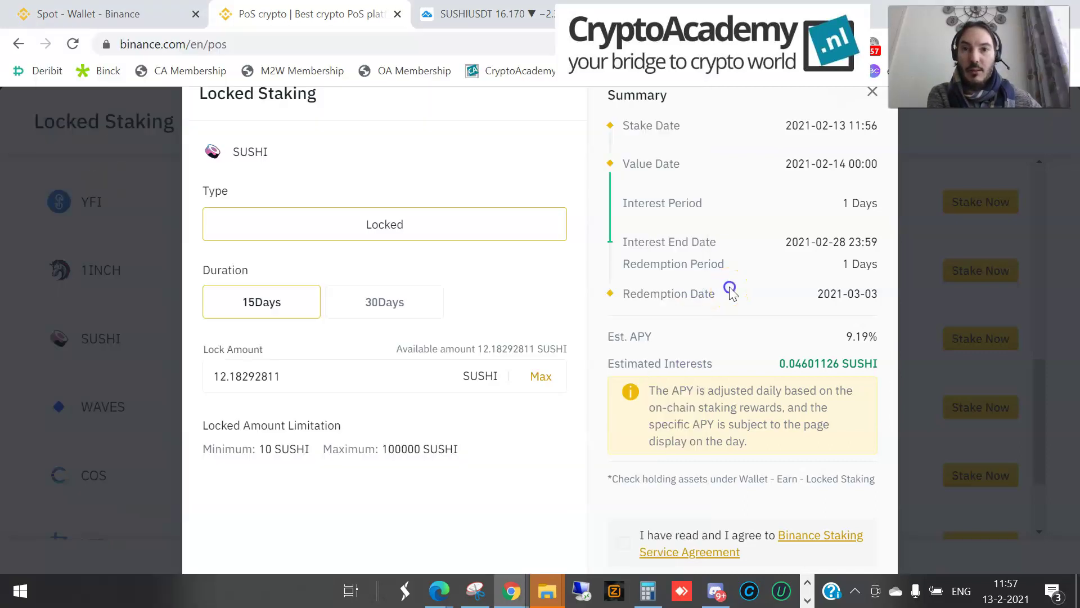
Review the stake summary: 2021-02-28 interest end date, 9.19% APY, and where locked holdings appear
double_click(838, 240)
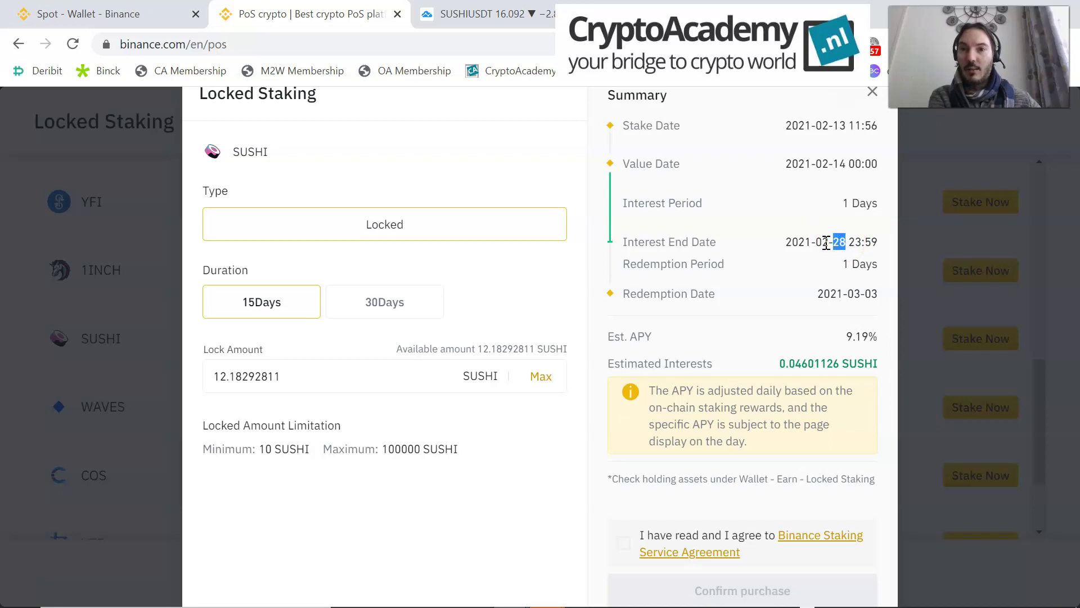
click(825, 243)
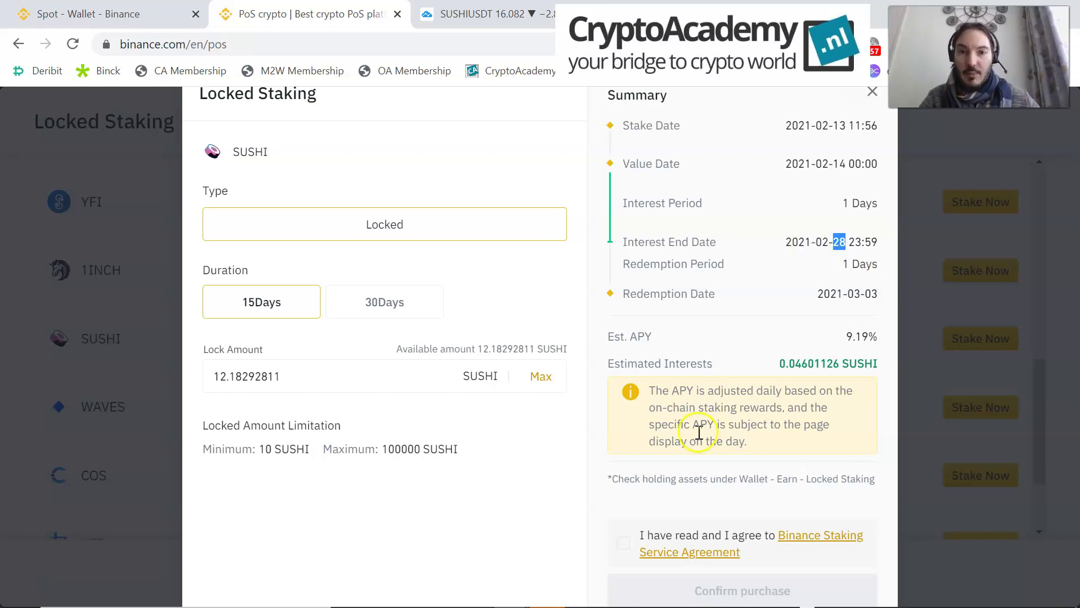
click(774, 364)
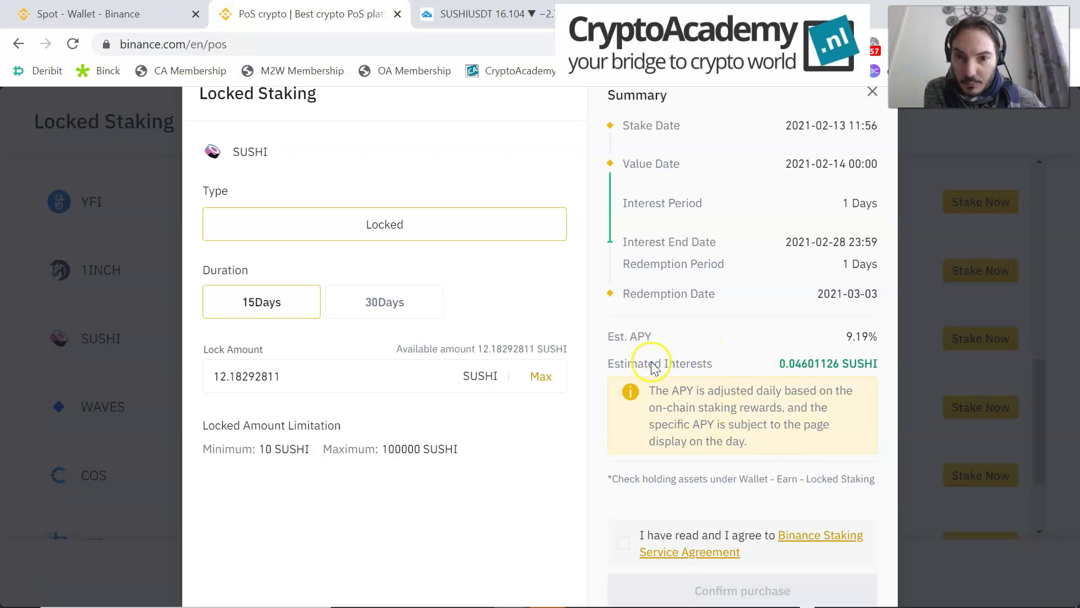
double_click(848, 335)
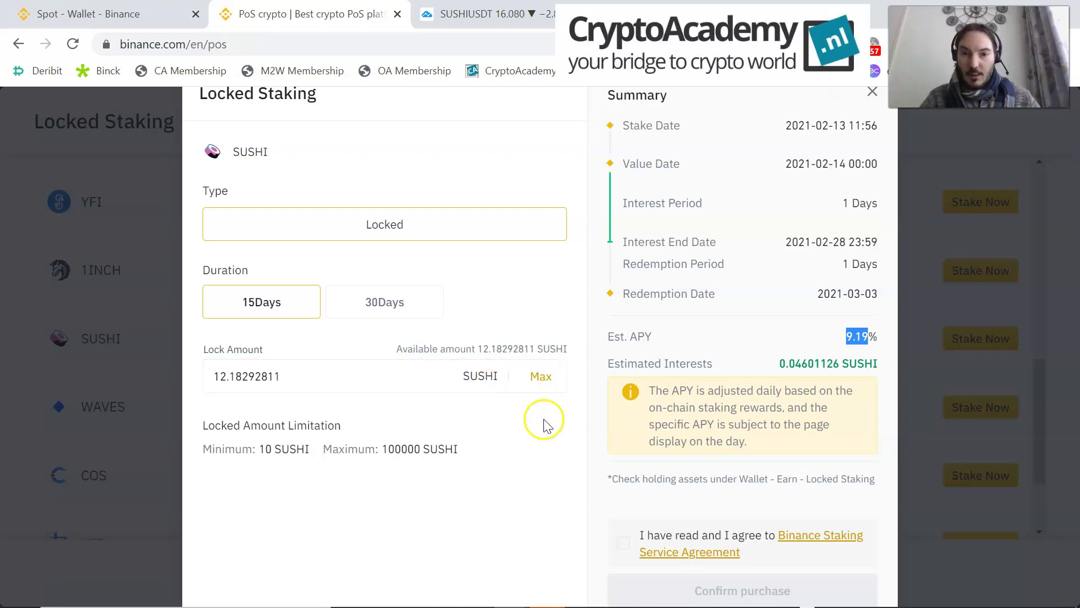
drag(611, 479, 879, 479)
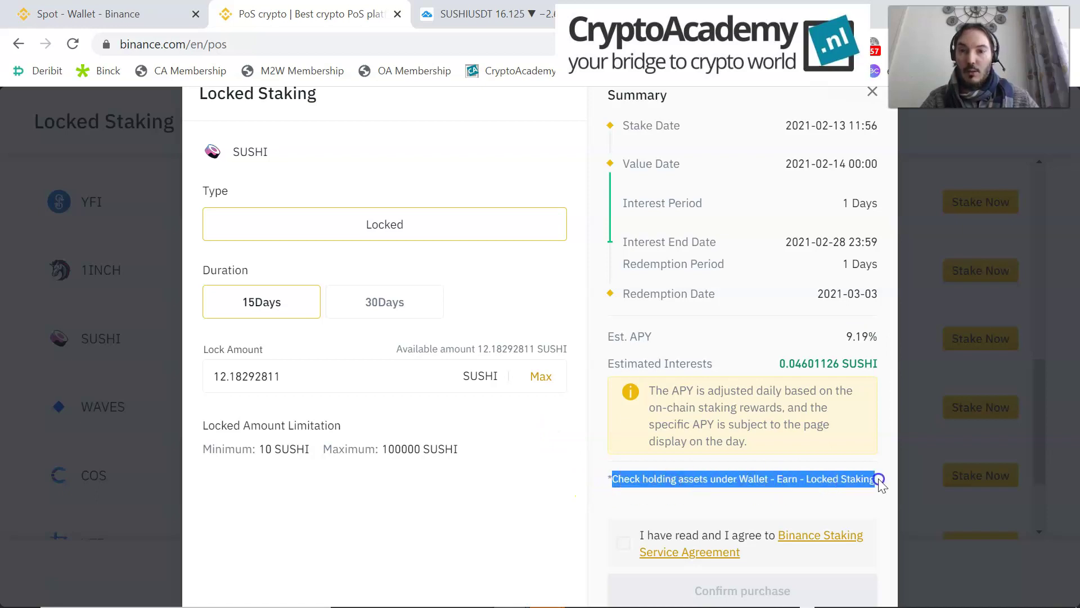
Accept the staking agreement, confirm the SUSHI purchase, and reload the Spot wallet balances
click(623, 543)
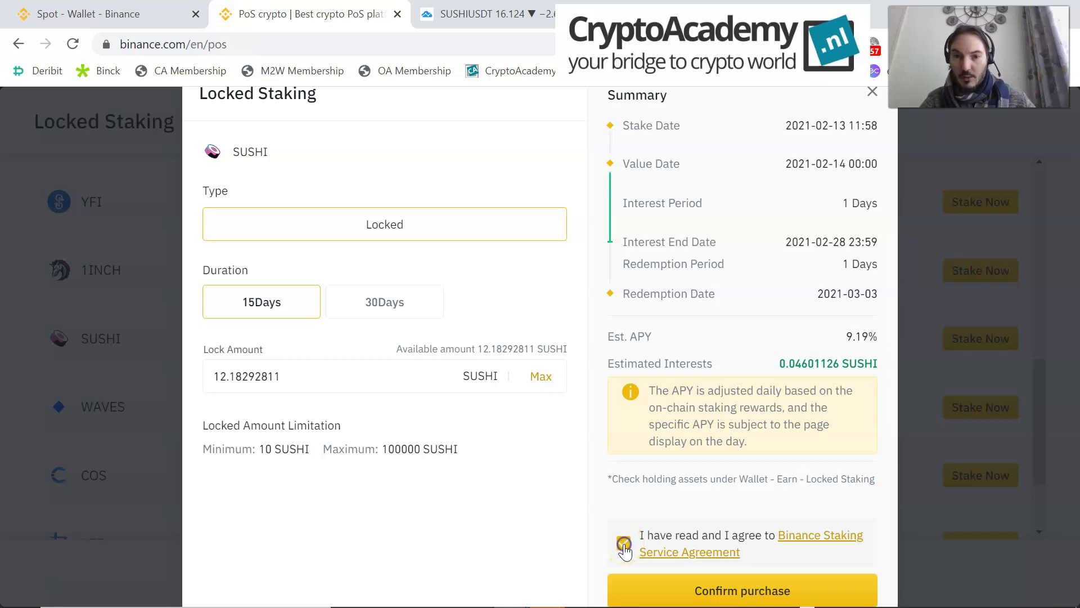
click(699, 590)
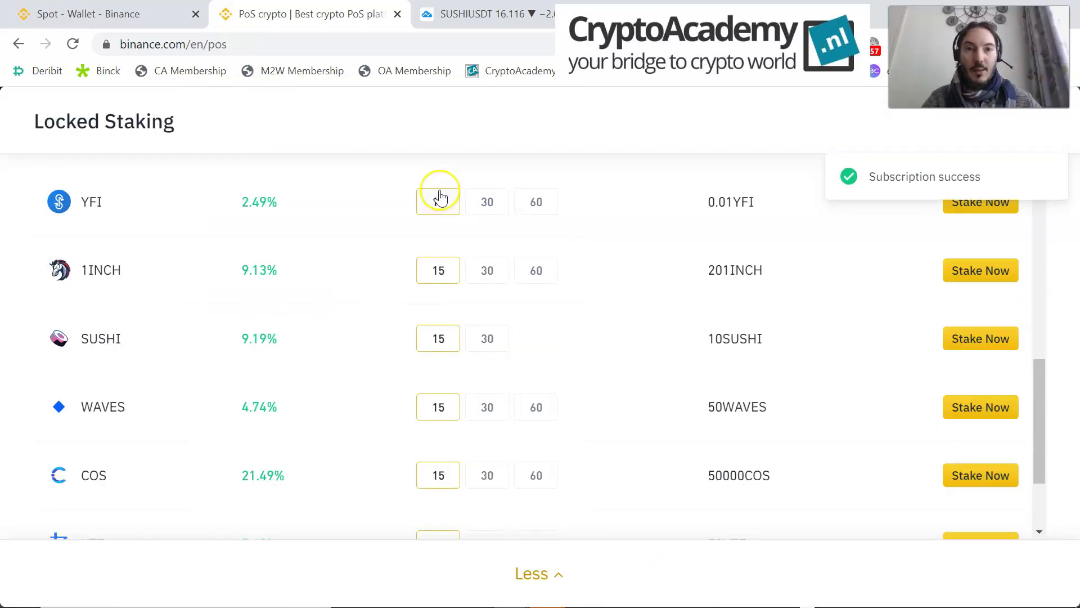
scroll(437, 193, up, 10)
click(154, 8)
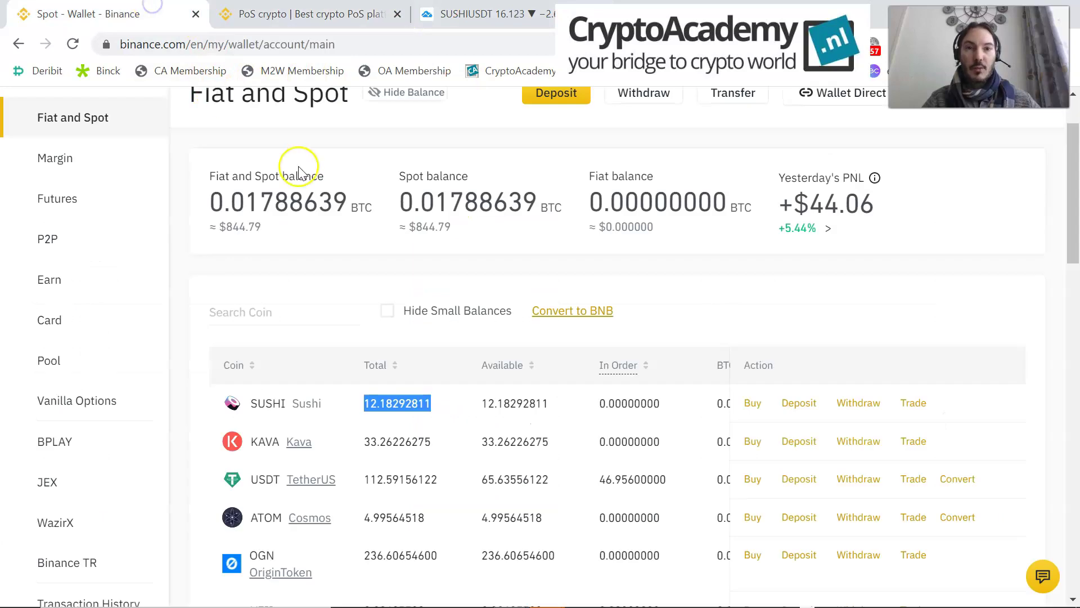
click(251, 392)
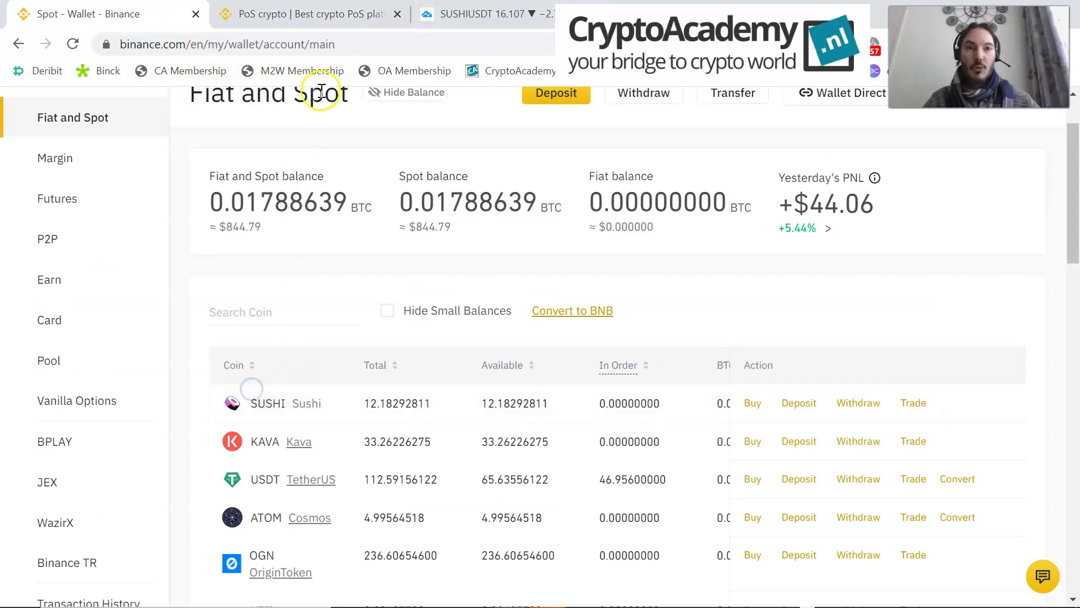
click(309, 42)
key(Return)
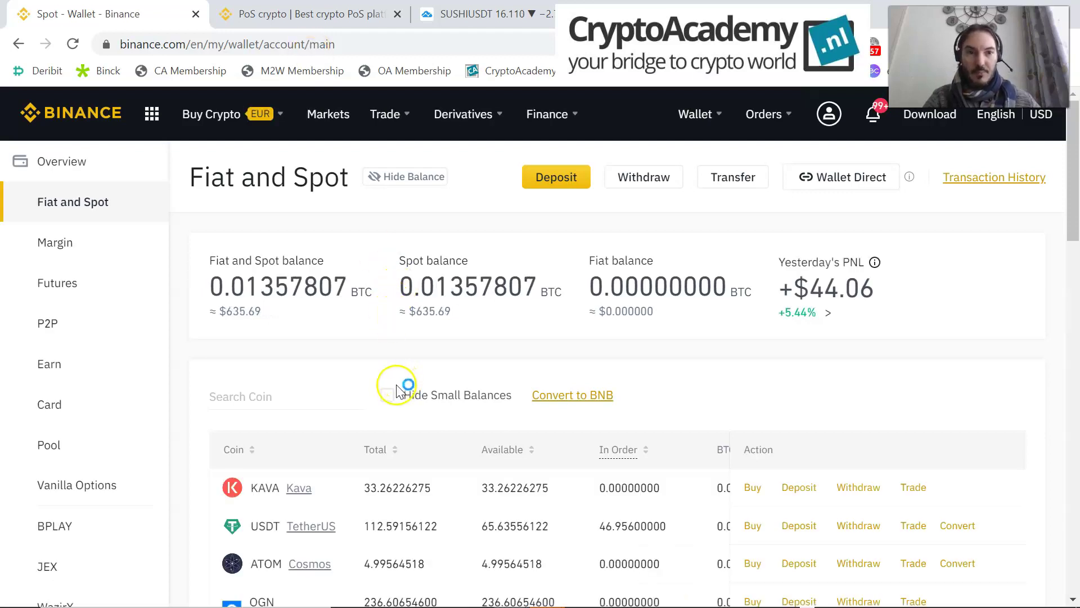
Open the Wallet Overview showing an estimated balance of 0.03506227 BTC
scroll(422, 470, down, 1)
scroll(345, 372, down, 8)
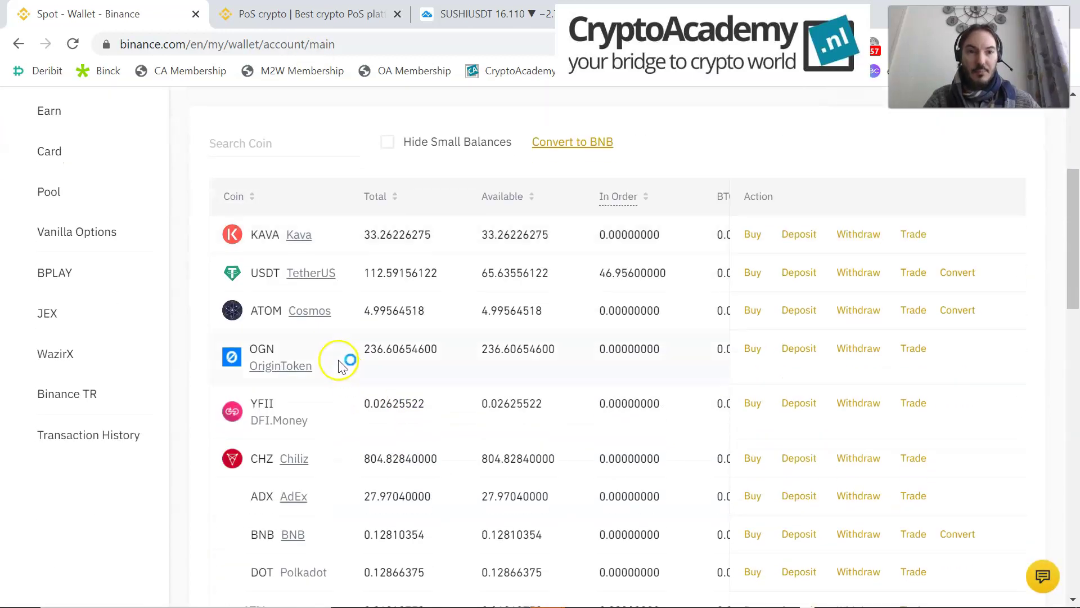
scroll(333, 393, up, 10)
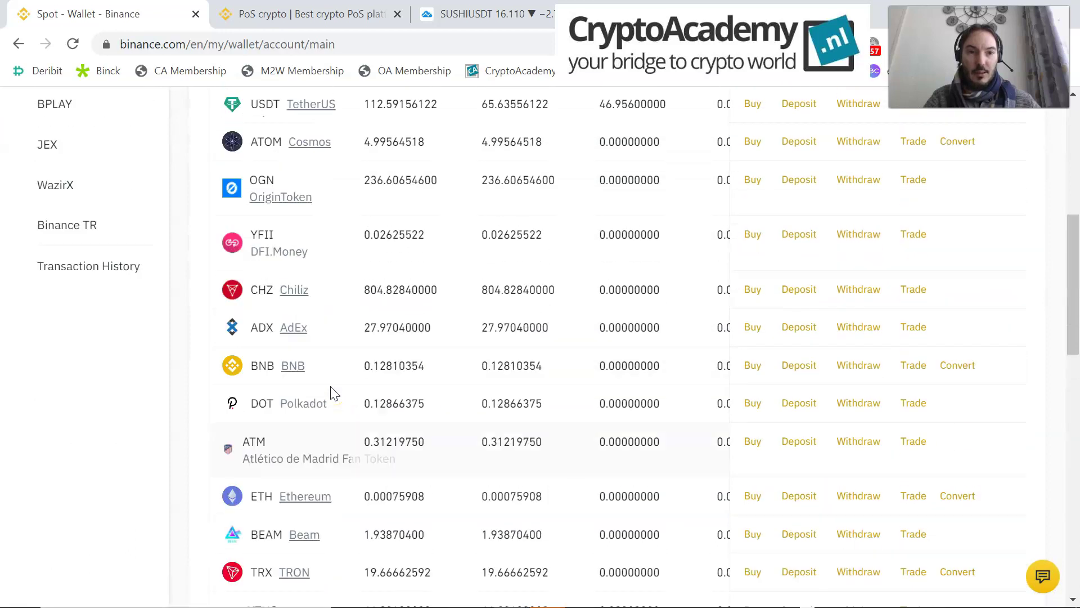
mouse_move(698, 114)
click(708, 163)
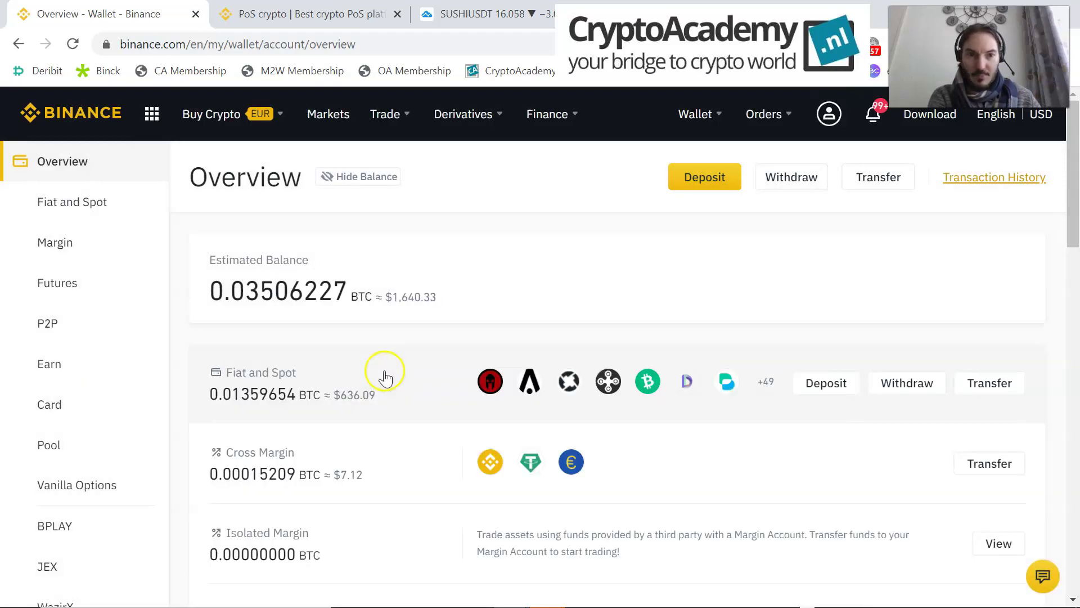
View Earn holdings and list Locked Staking positions, including 12.18292811 SUSHI at 9.19% for 15 days
scroll(380, 378, down, 3)
click(377, 215)
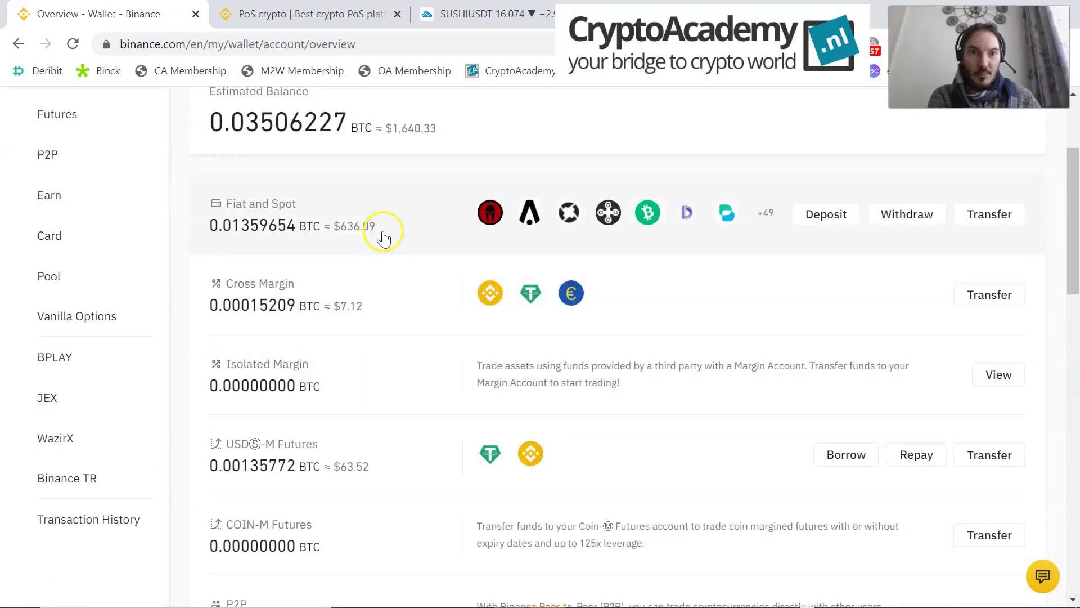
scroll(376, 267, down, 2)
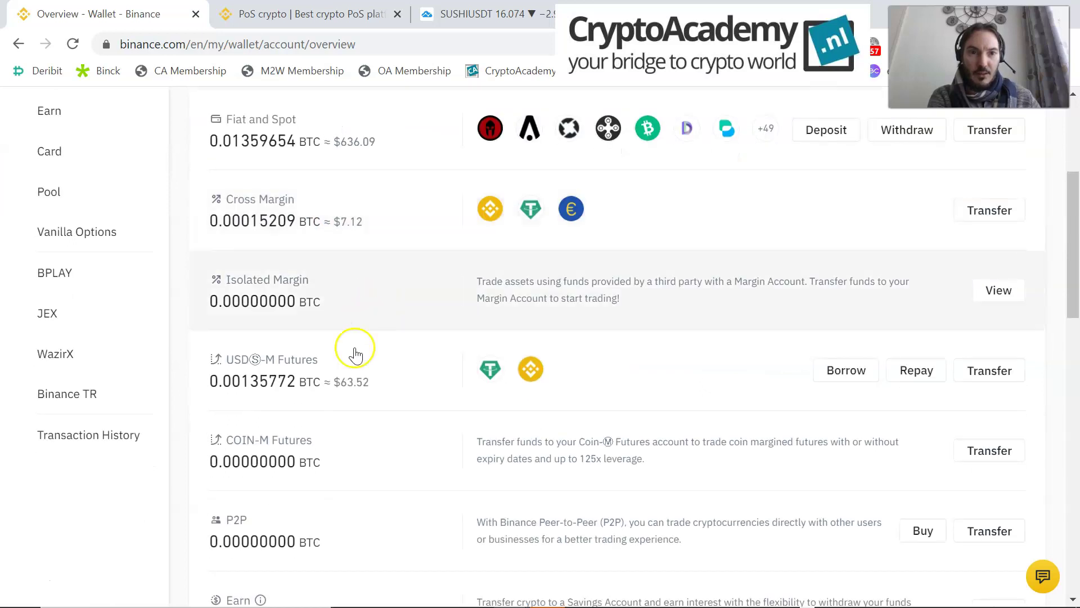
scroll(360, 413, down, 4)
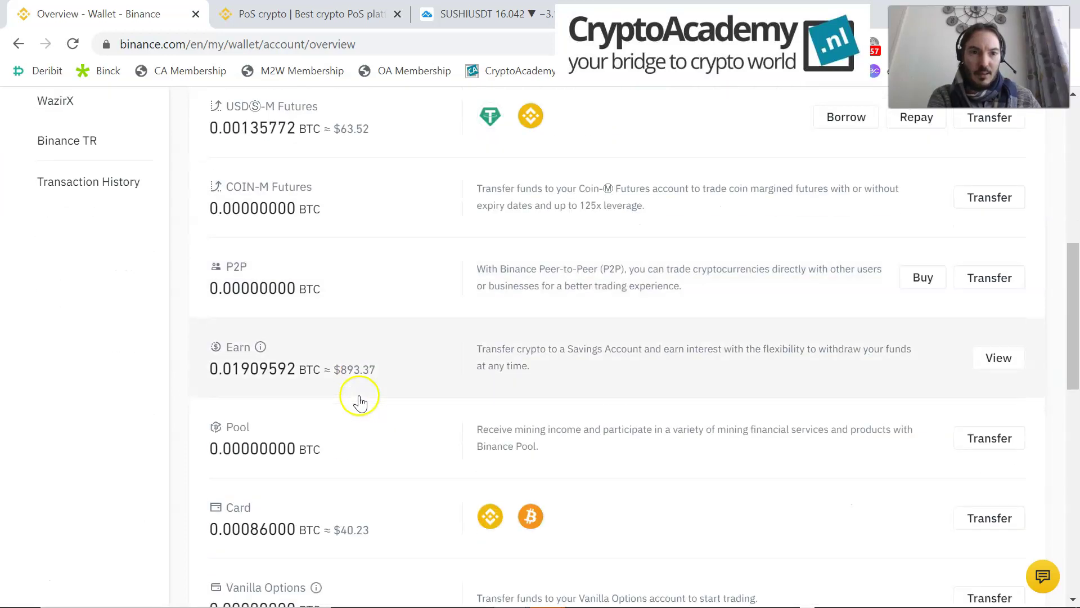
drag(403, 373, 266, 350)
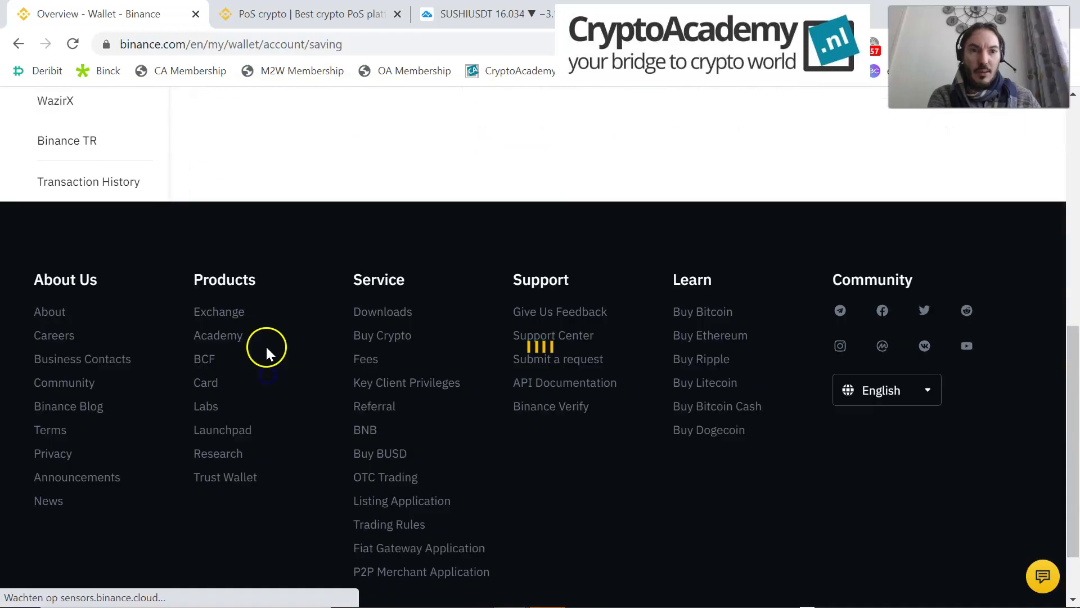
scroll(383, 292, up, 3)
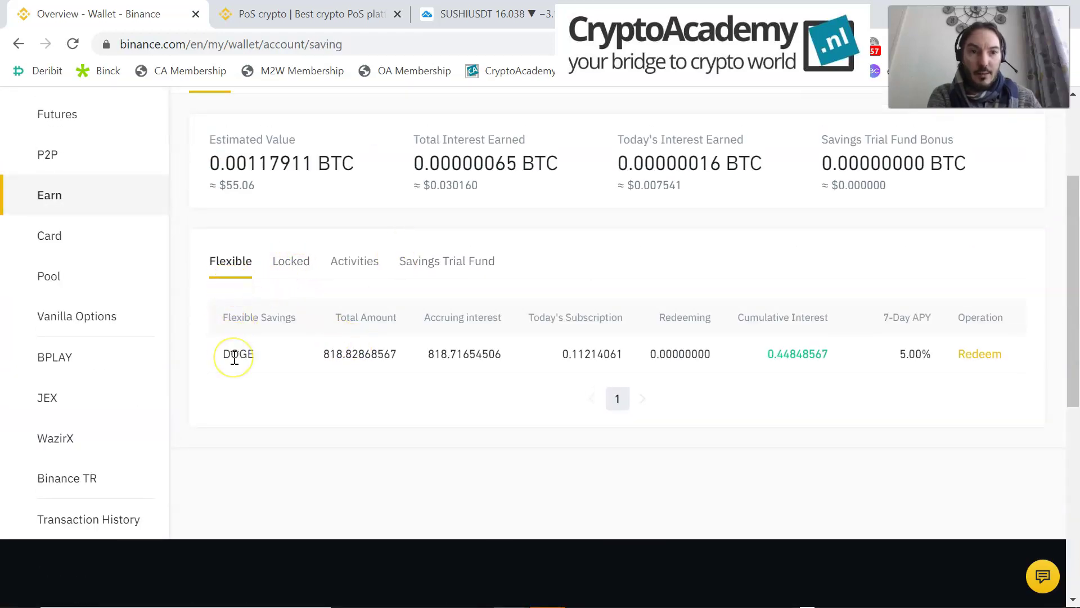
click(287, 262)
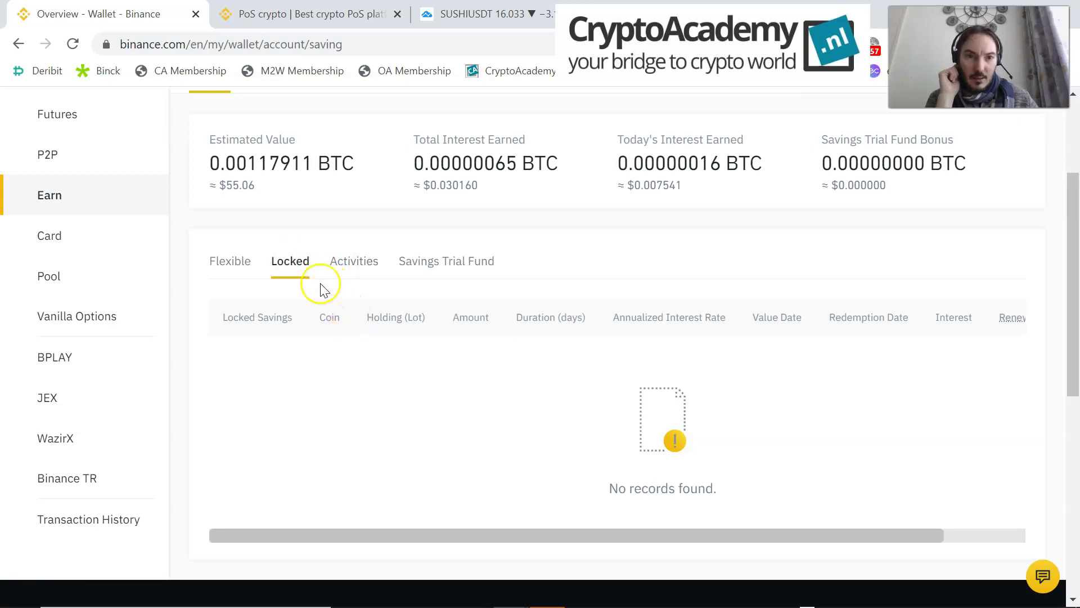
click(349, 268)
scroll(337, 264, up, 1)
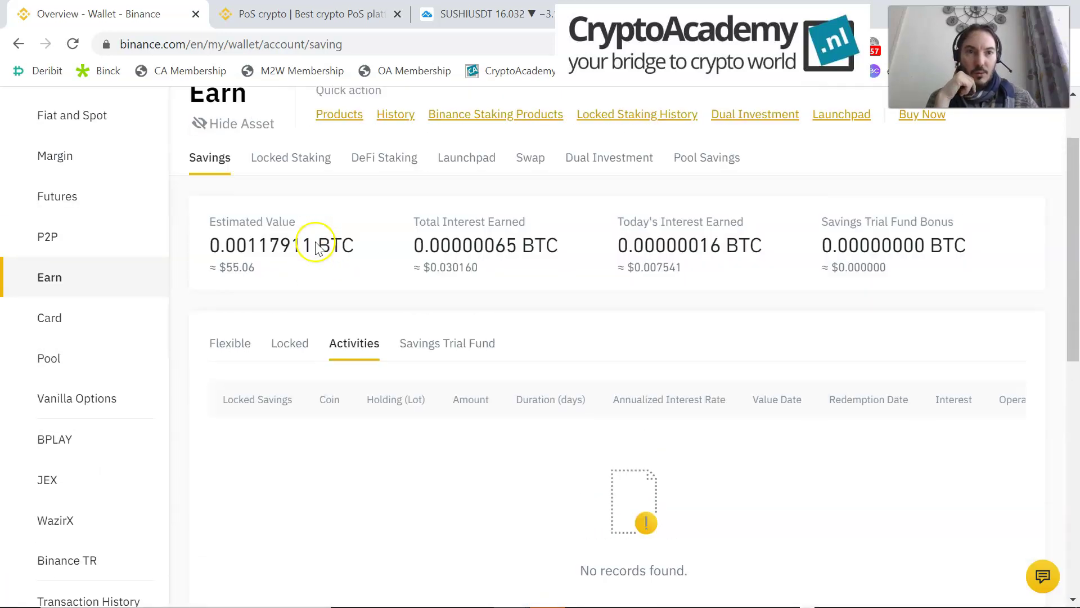
click(281, 163)
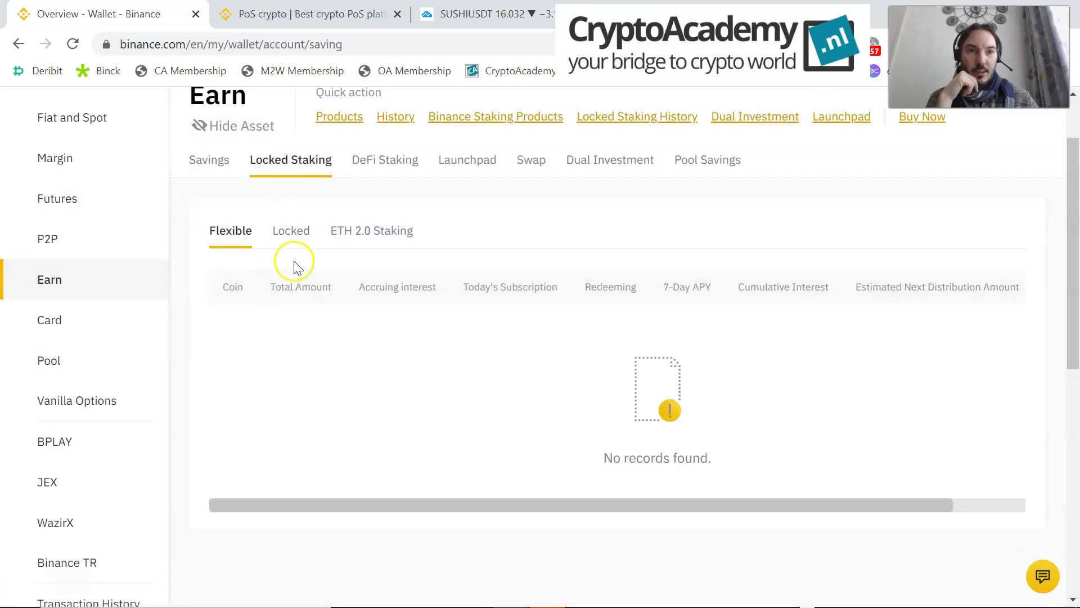
click(289, 236)
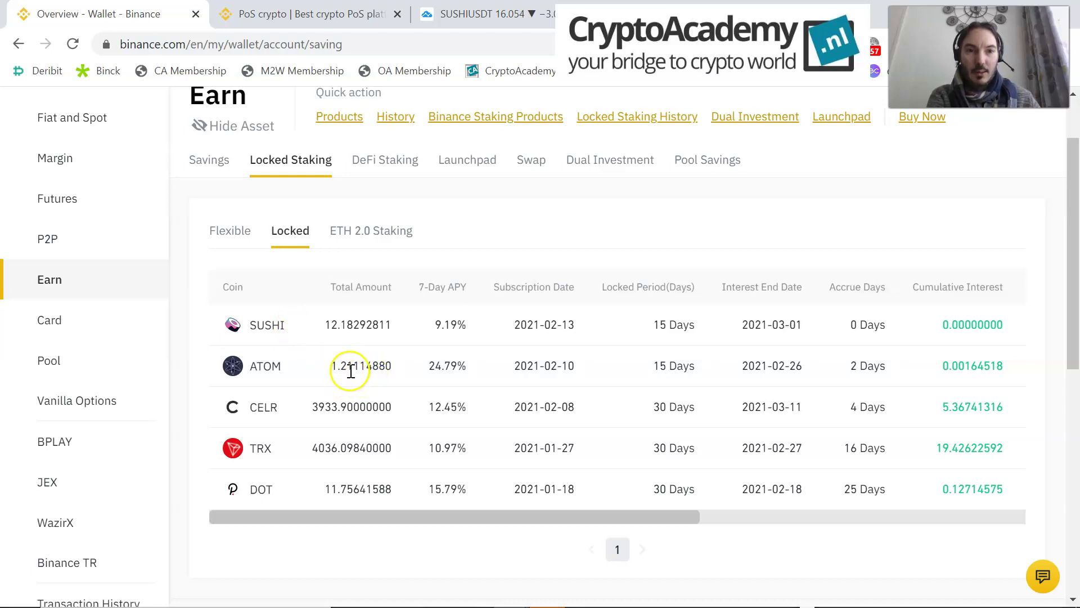
Highlight ATOM's 24.79% APY and 2 accrued days, CELR's 12.45%, and TRX's 16 days
click(481, 365)
drag(481, 365, 428, 367)
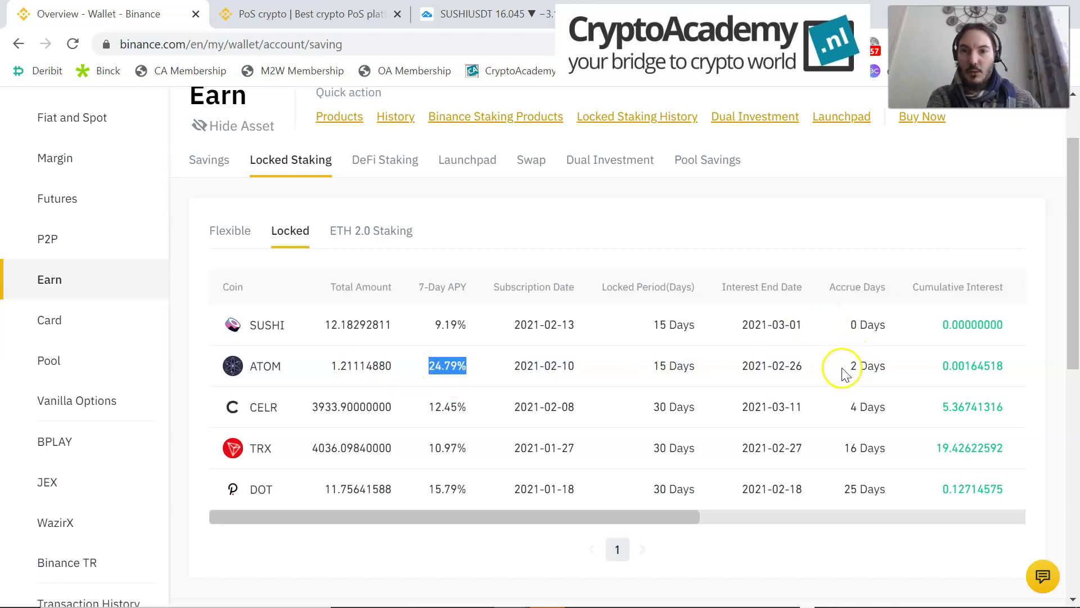
drag(848, 367, 867, 367)
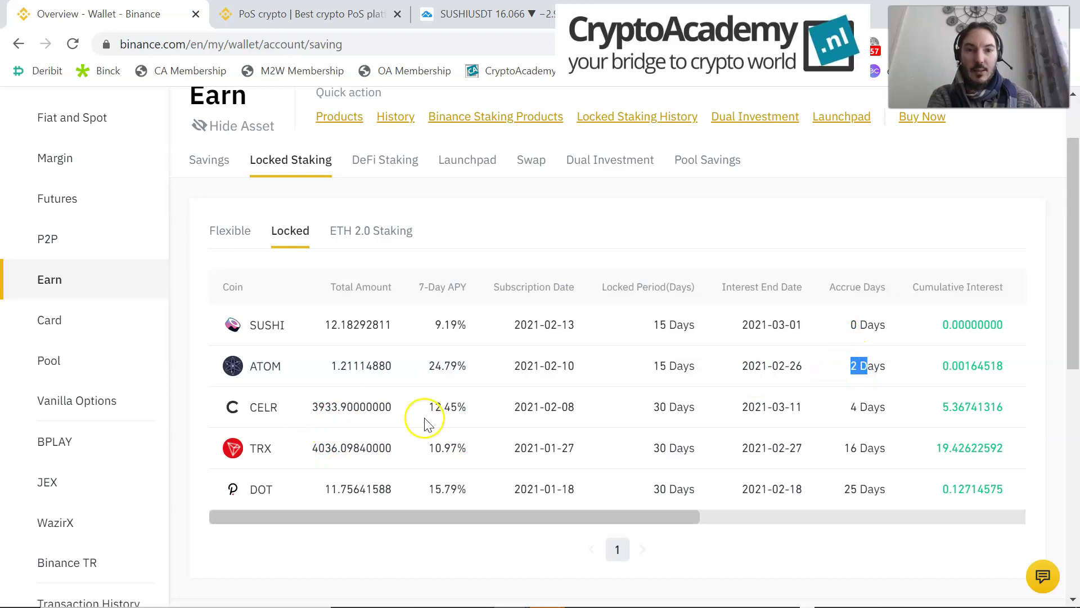
drag(427, 407, 467, 410)
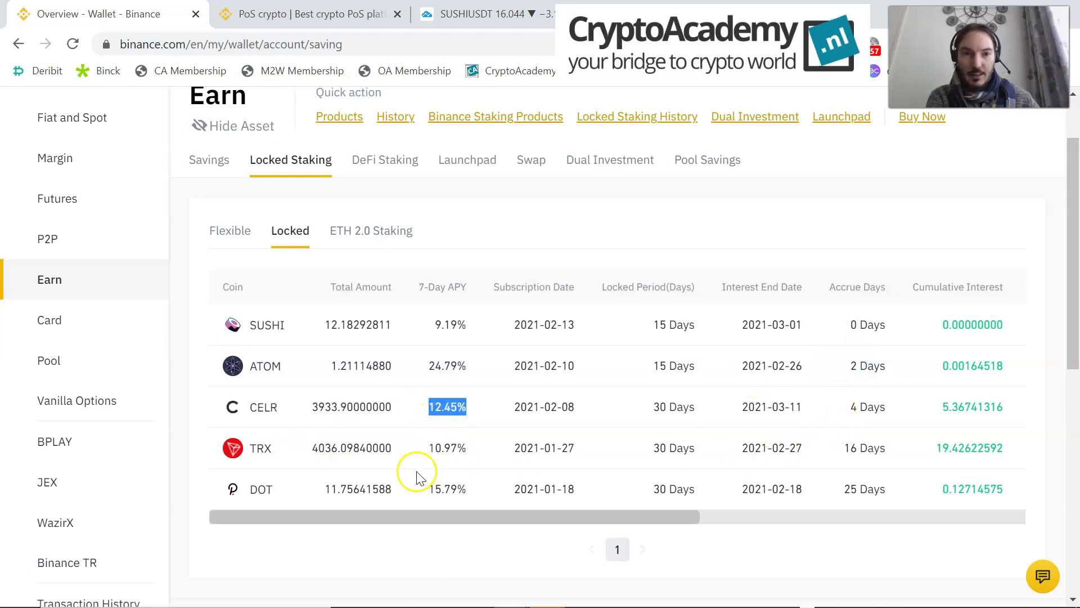
drag(842, 448, 874, 448)
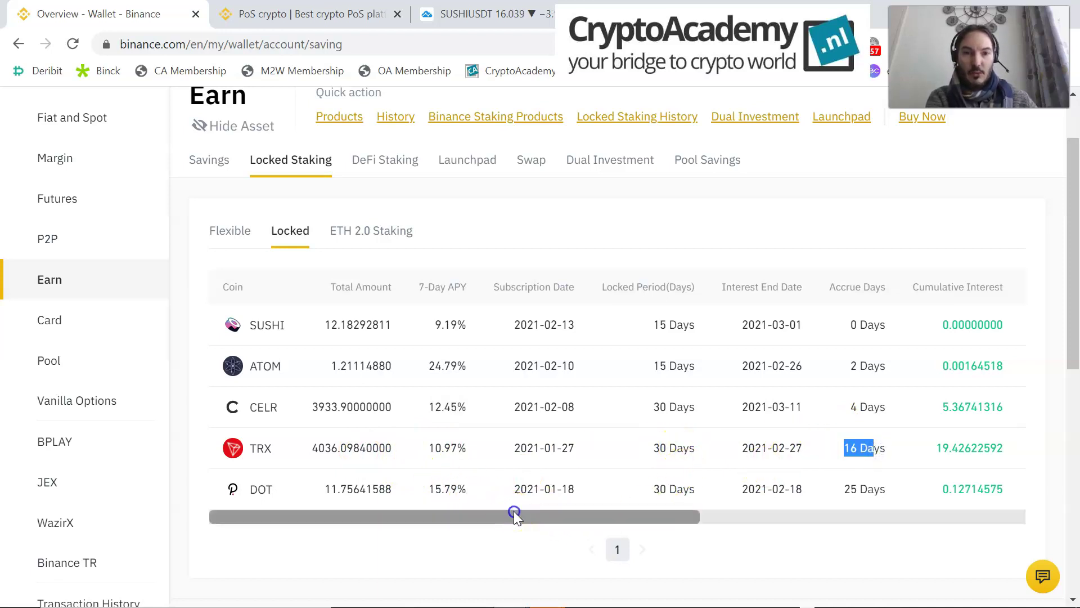
drag(515, 511, 526, 511)
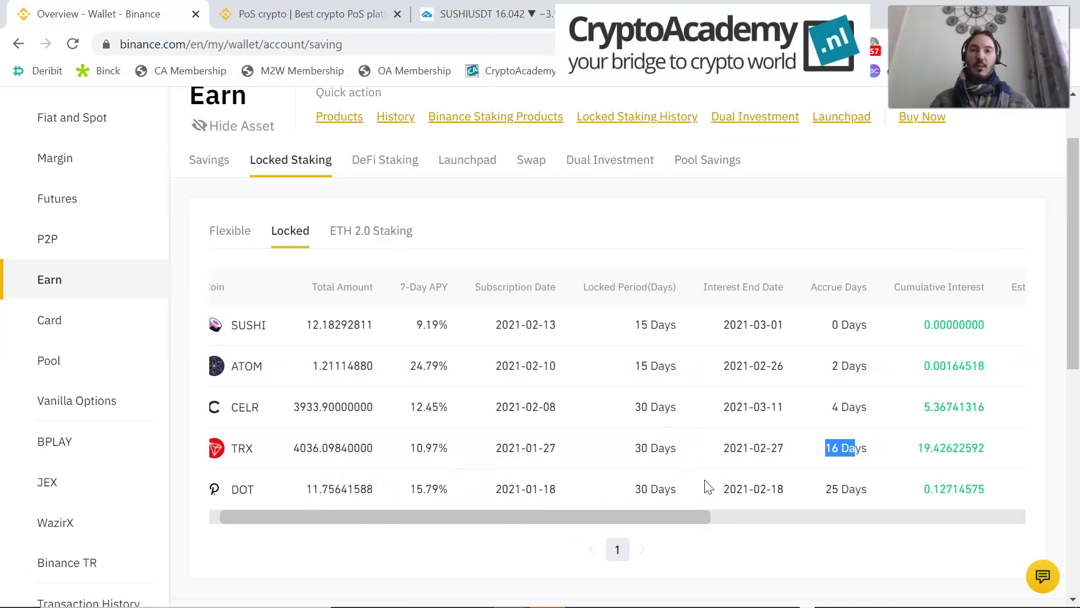
click(823, 492)
Scroll the table to Operation, checking the newest position's 0.00306742 next distribution on 2021-02-15
drag(825, 496, 869, 490)
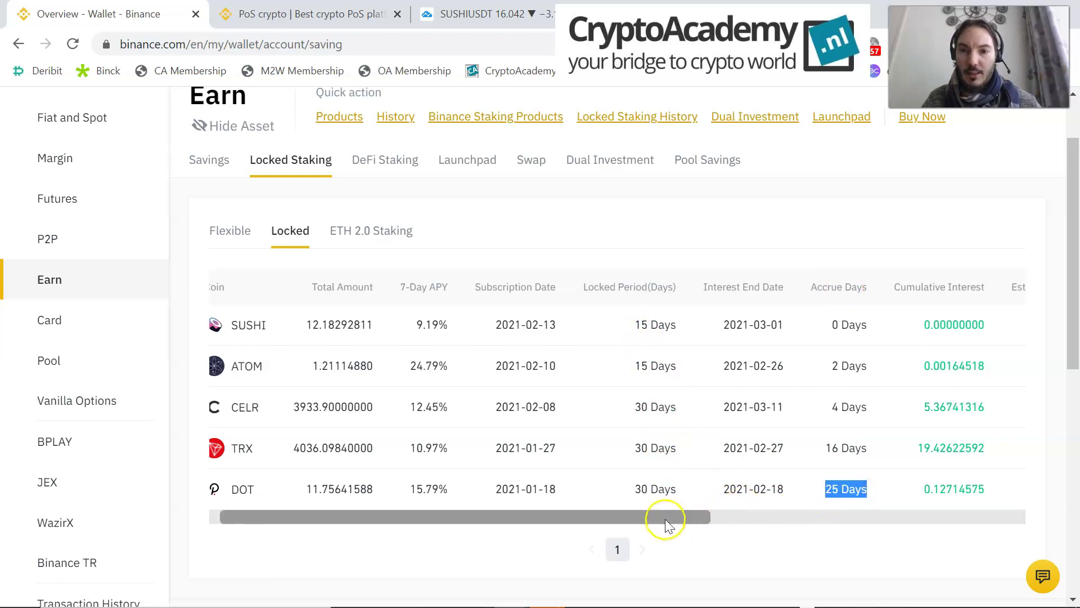
drag(675, 516, 922, 493)
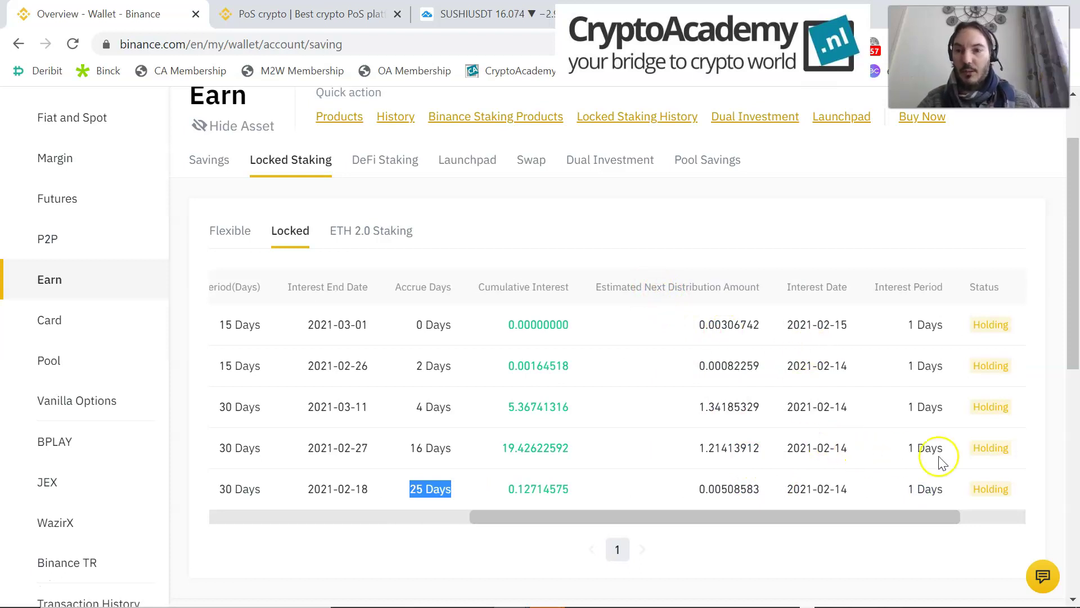
drag(936, 513, 1012, 513)
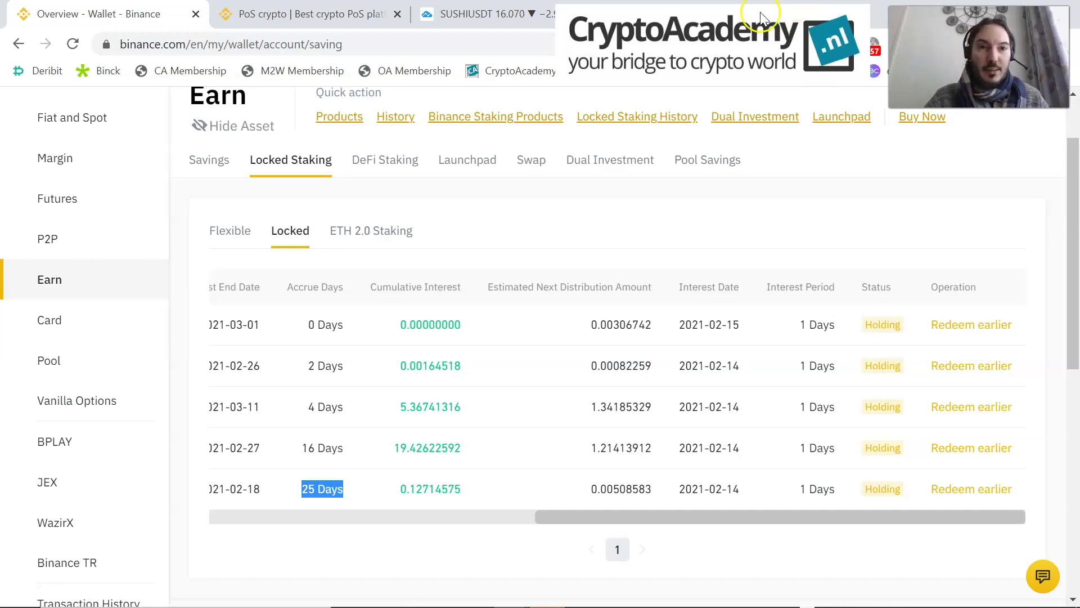
scroll(489, 164, up, 2)
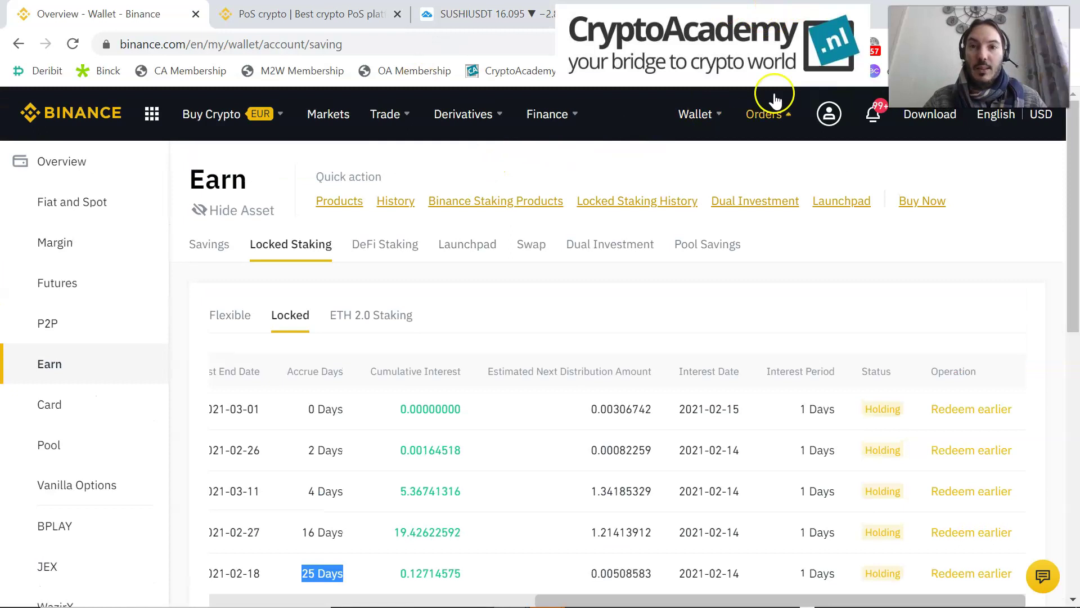
mouse_move(770, 113)
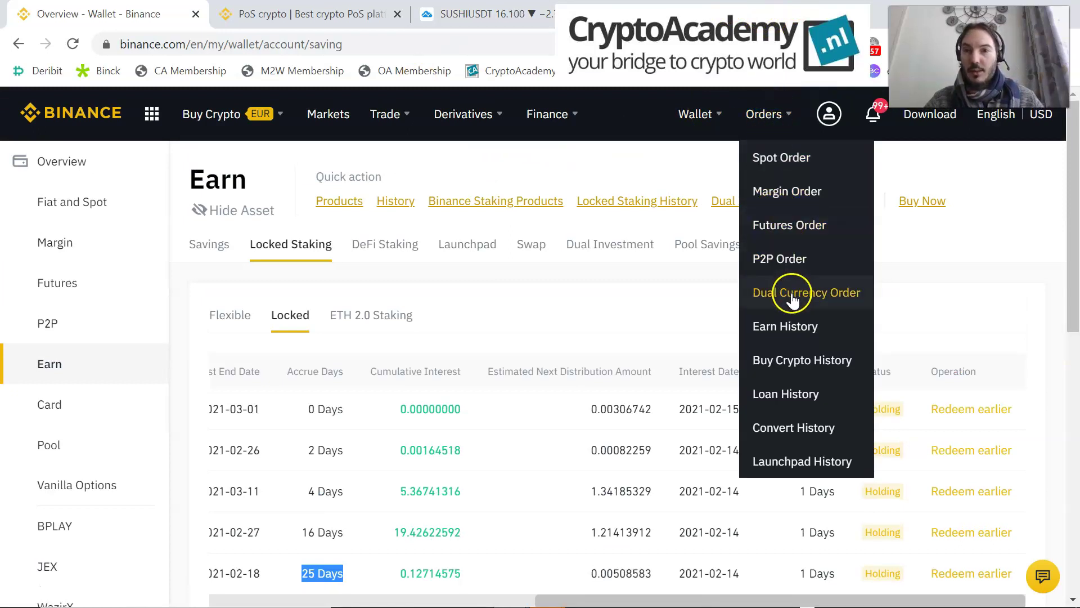
Open the Earn subscription history and expand the Locked Staking History section
click(778, 328)
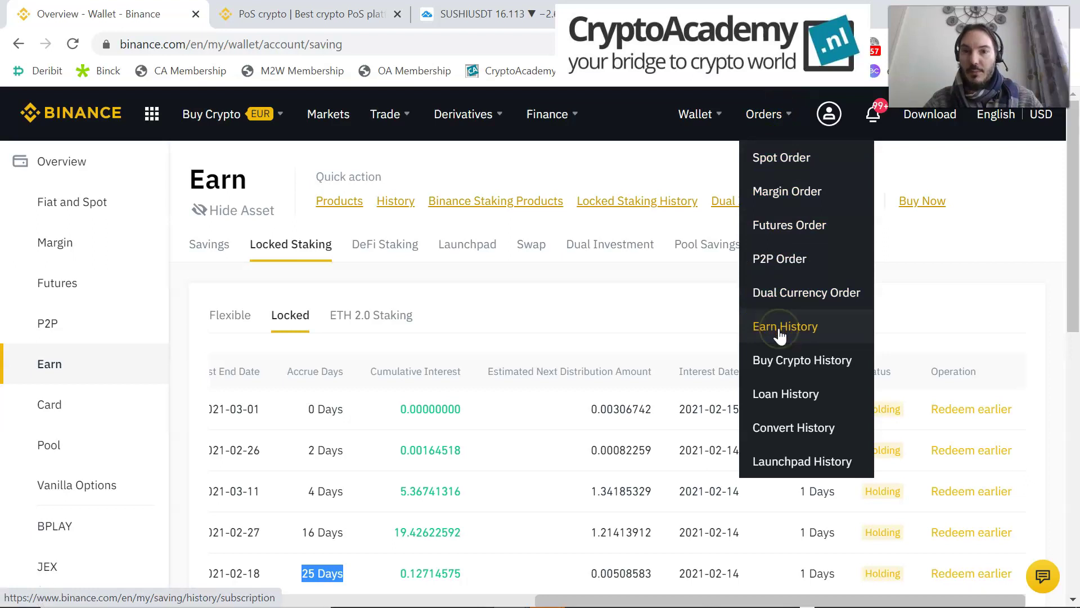
click(781, 332)
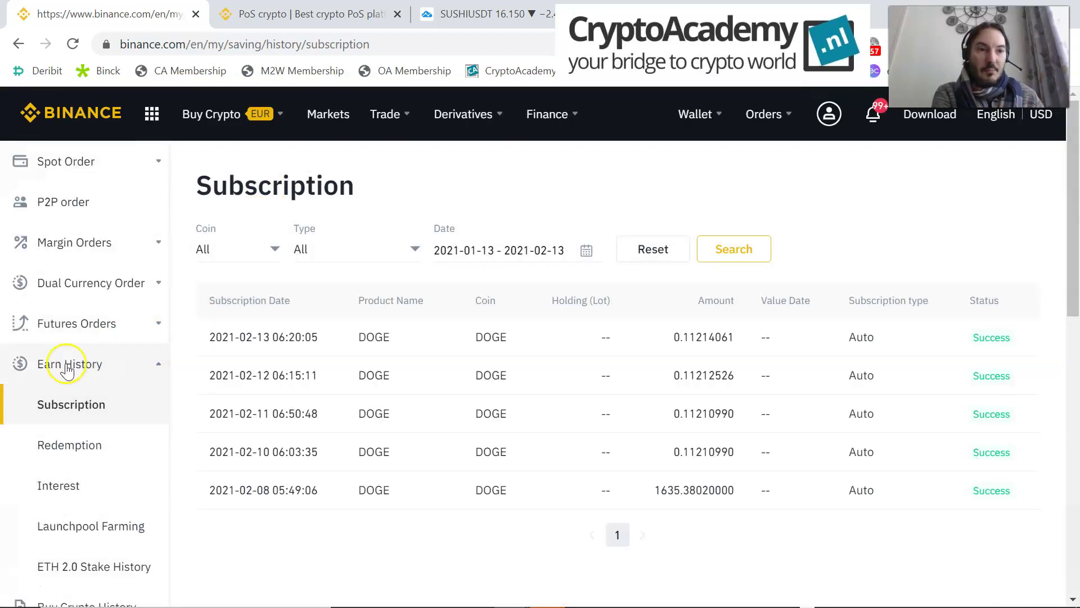
scroll(73, 398, down, 1)
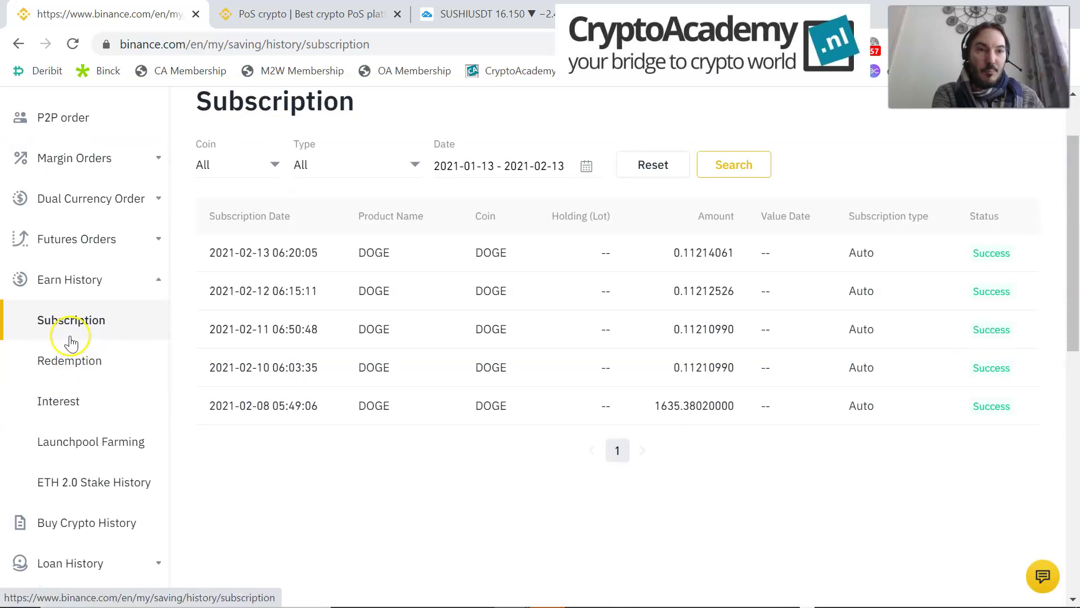
scroll(70, 301, down, 3)
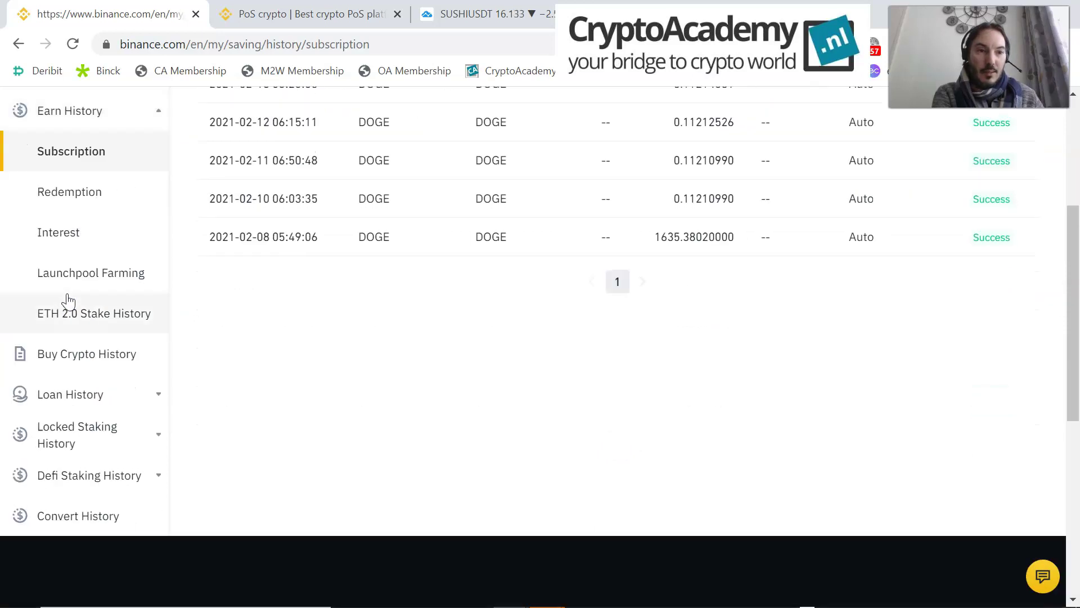
click(158, 439)
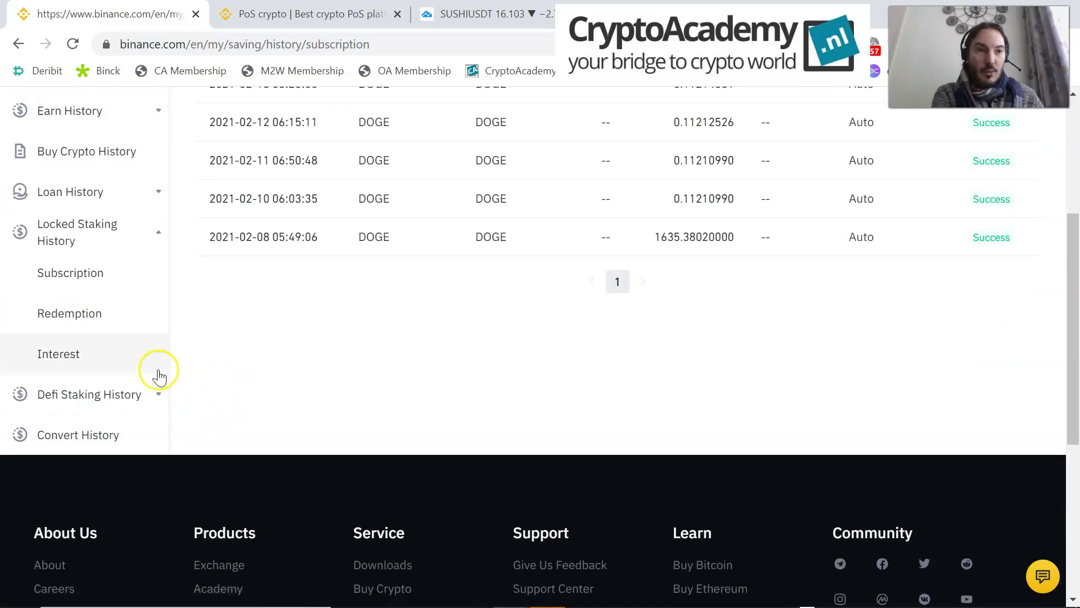
Open the Locked Staking interest history and scroll through its daily payout entries
click(65, 359)
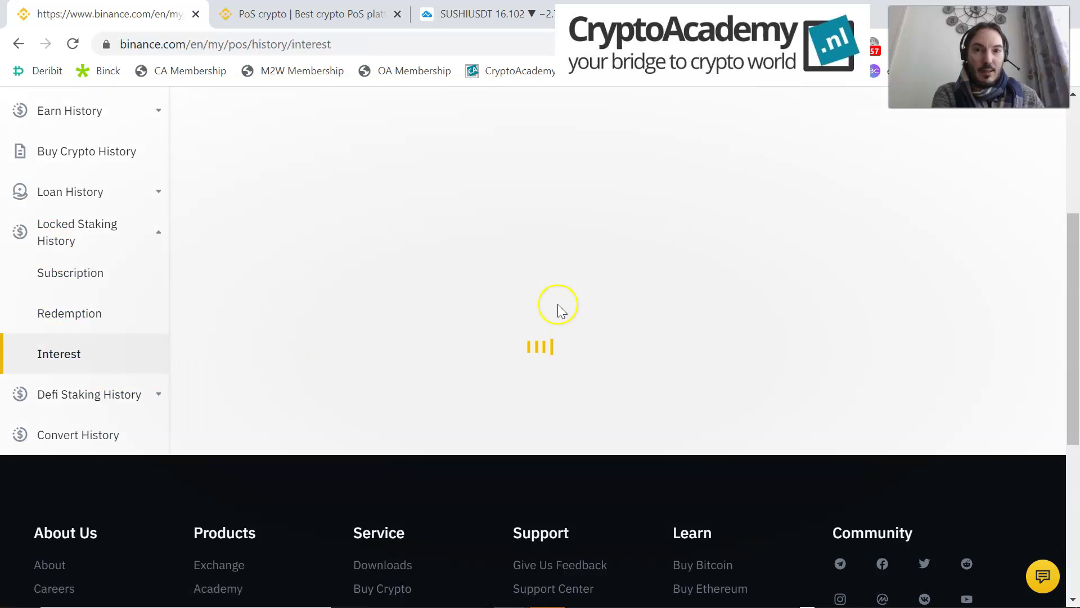
scroll(585, 309, up, 2)
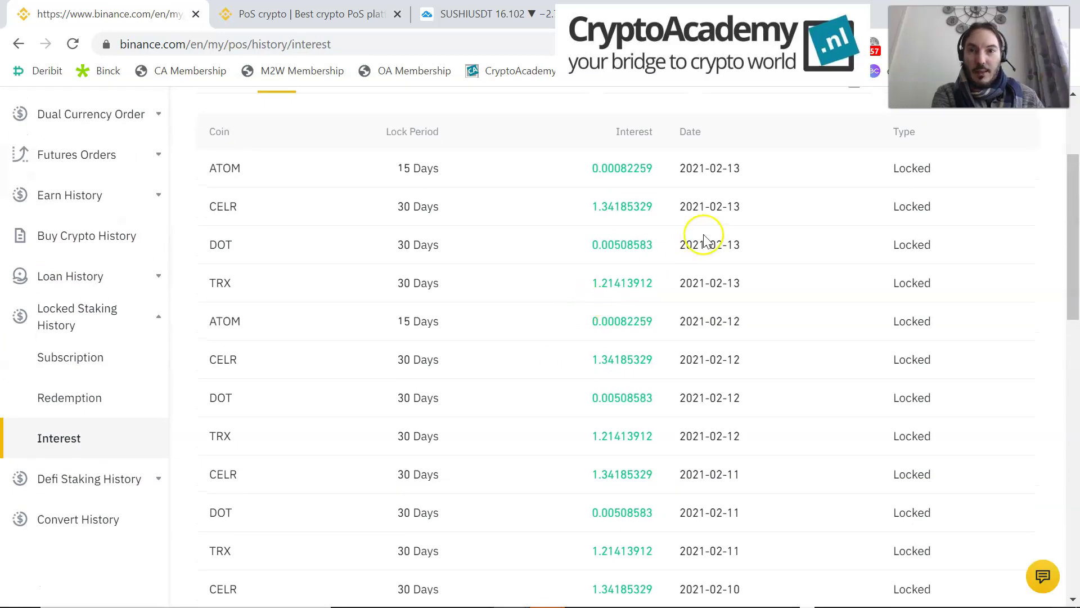
click(739, 168)
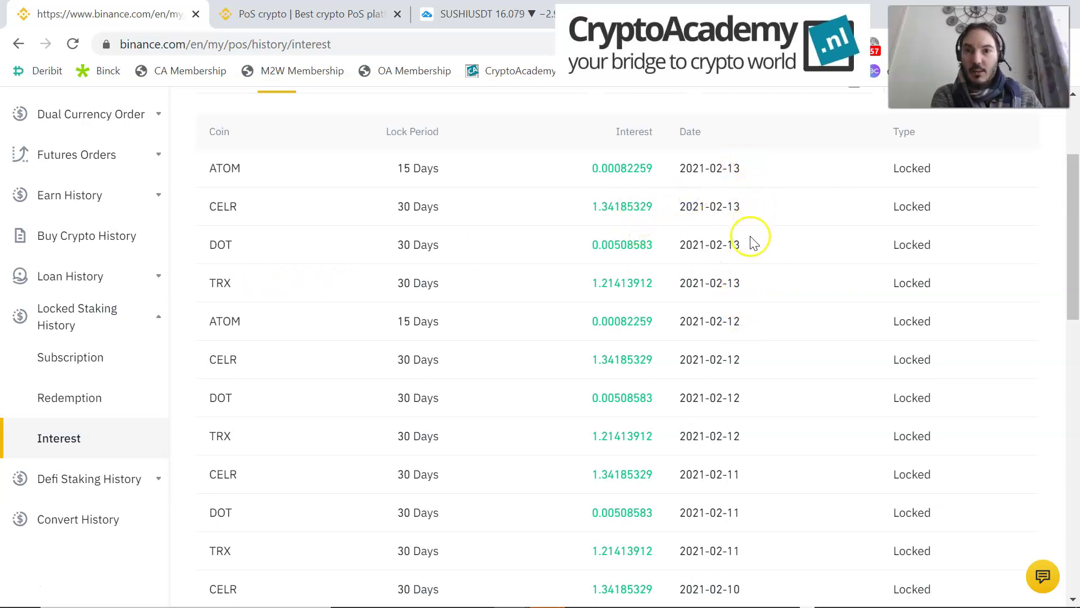
click(750, 333)
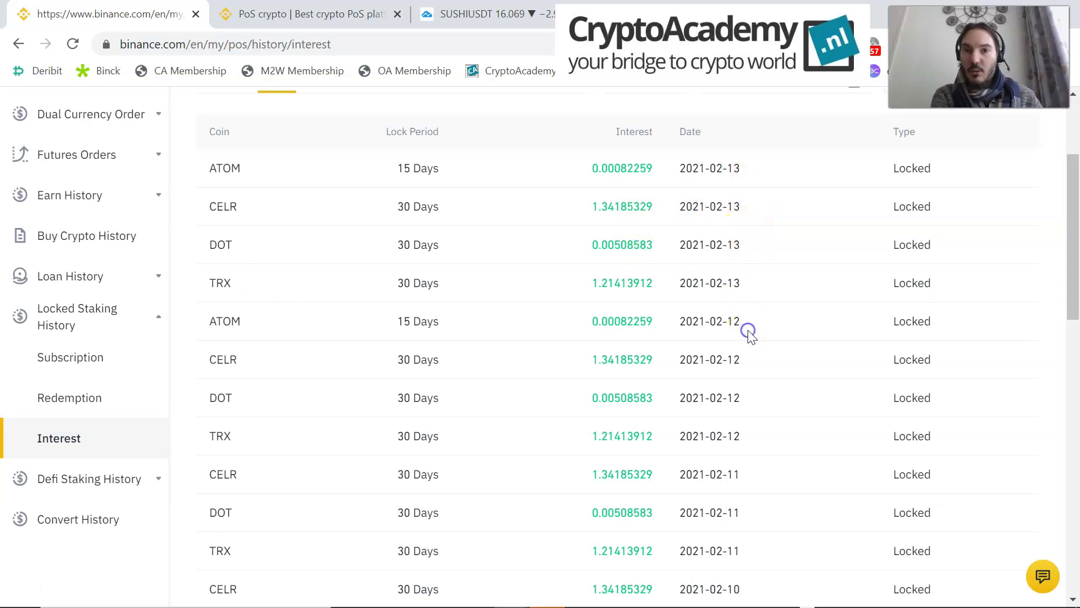
scroll(751, 436, down, 3)
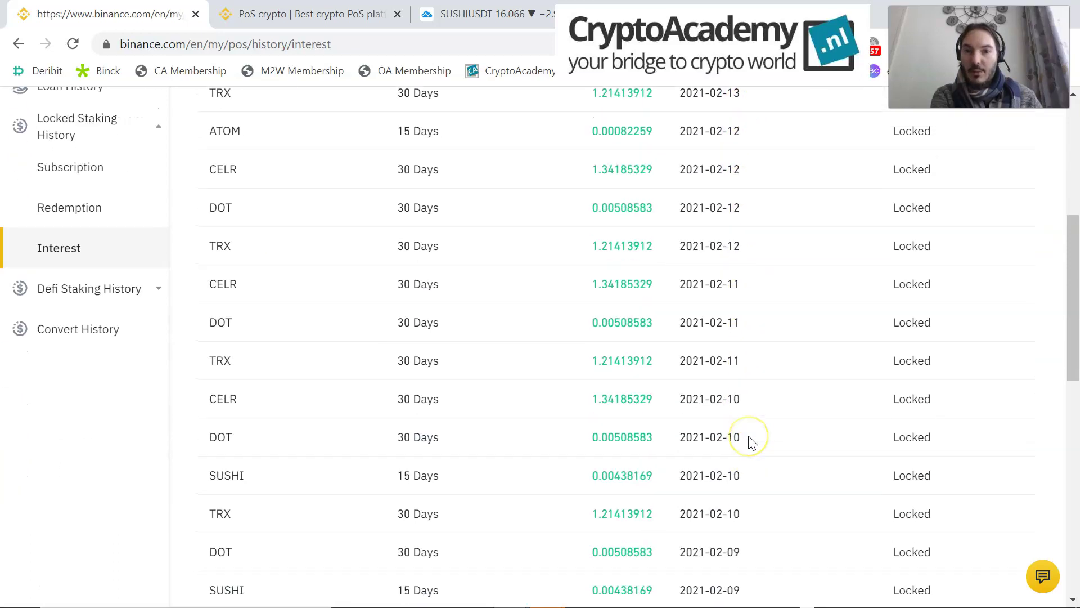
scroll(751, 441, down, 4)
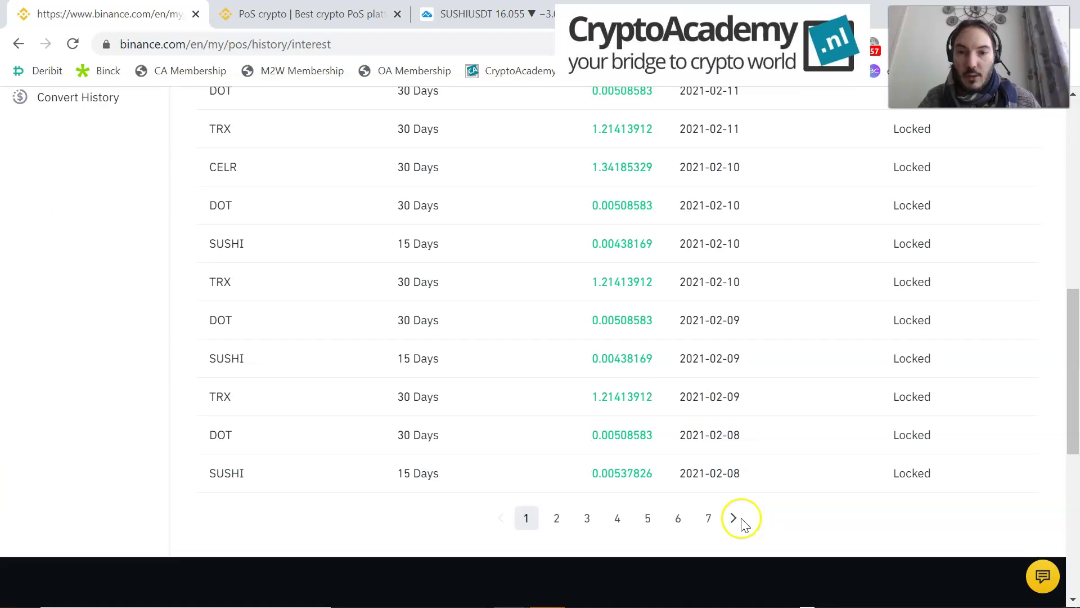
Page forward to the third page of interest entries and return to the table's top
click(734, 518)
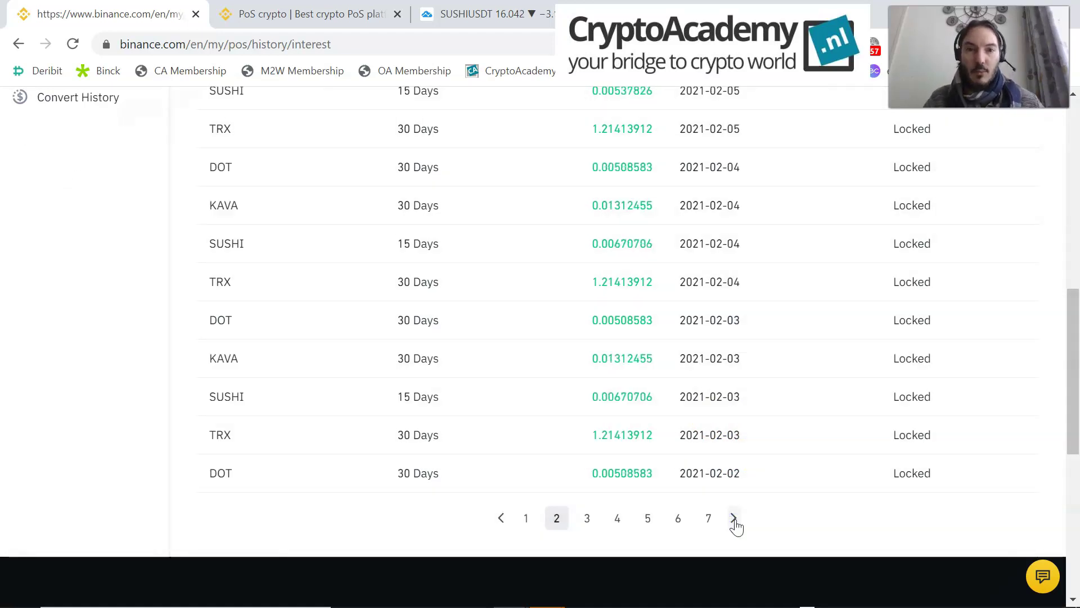
click(734, 518)
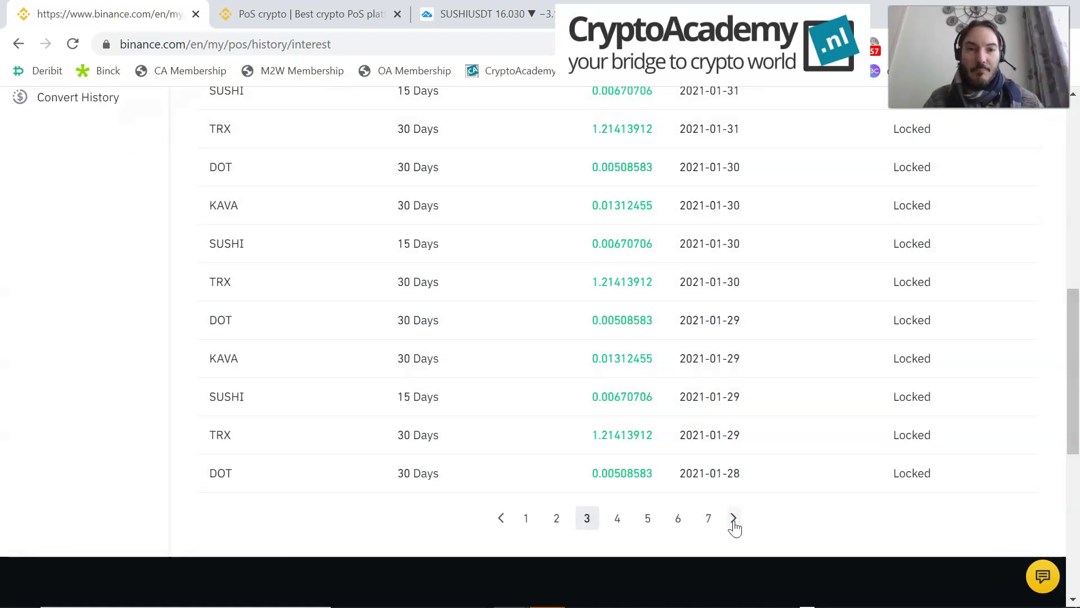
scroll(734, 518, up, 10)
click(438, 207)
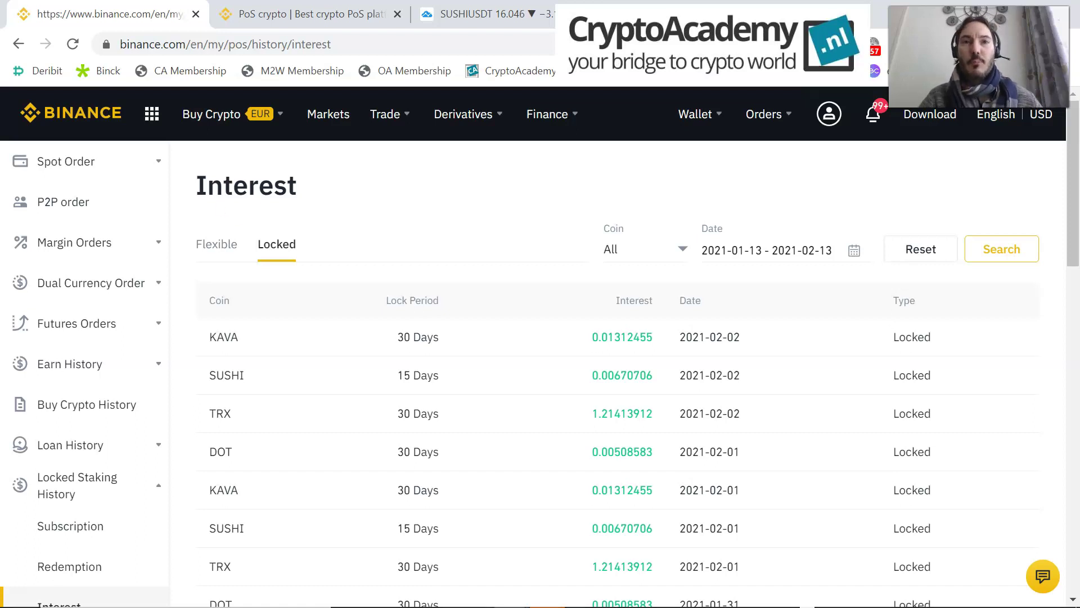
Bring up the SUSHIUSDT weekly chart, dismiss the DOGEPERP alert, and inspect the latest and 01 Feb candles
click(484, 14)
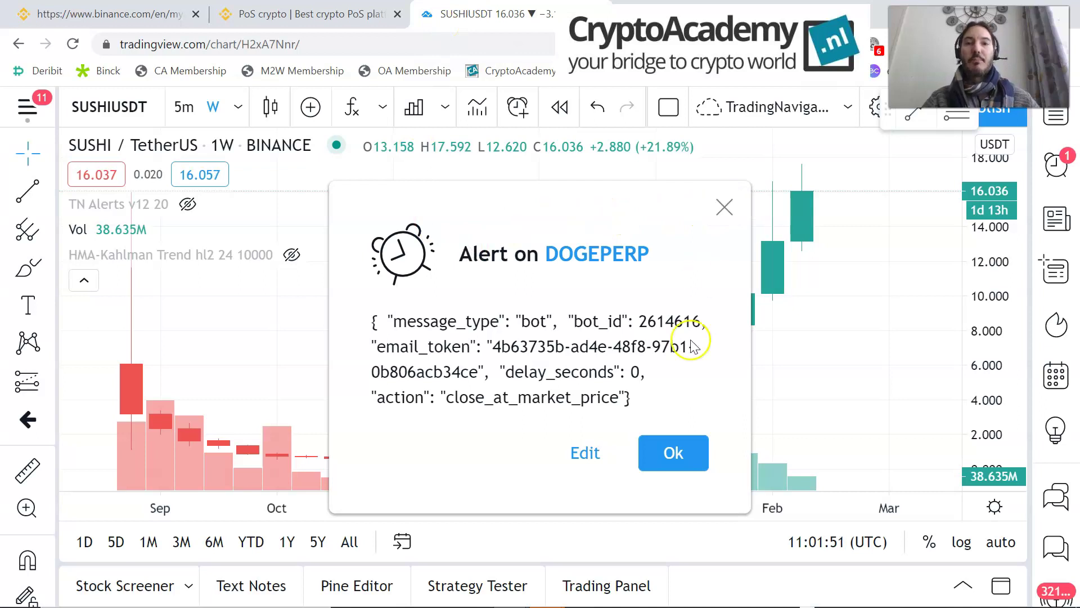
click(662, 455)
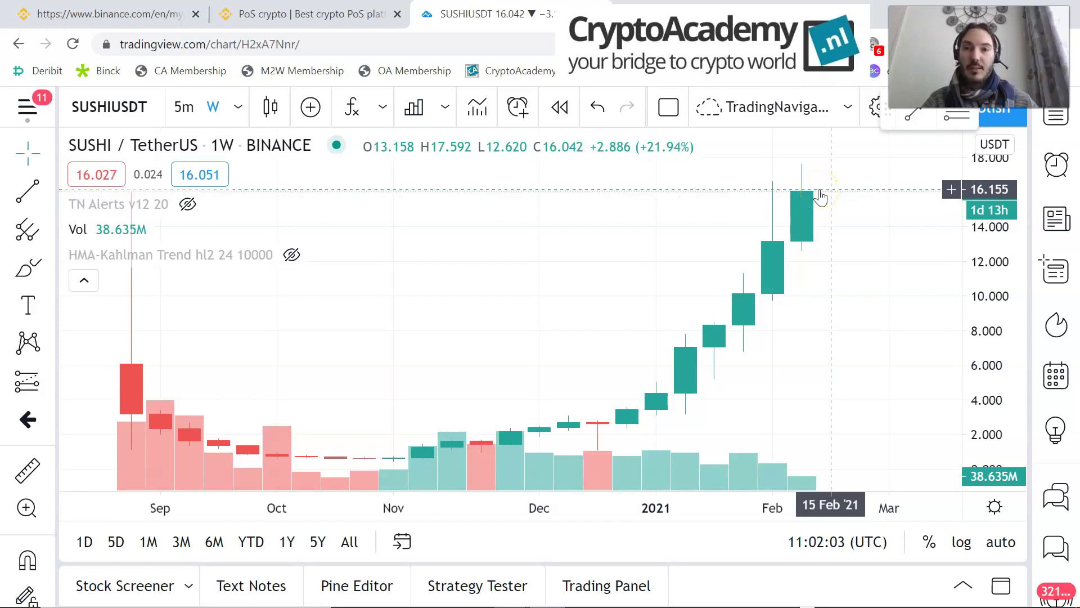
click(783, 296)
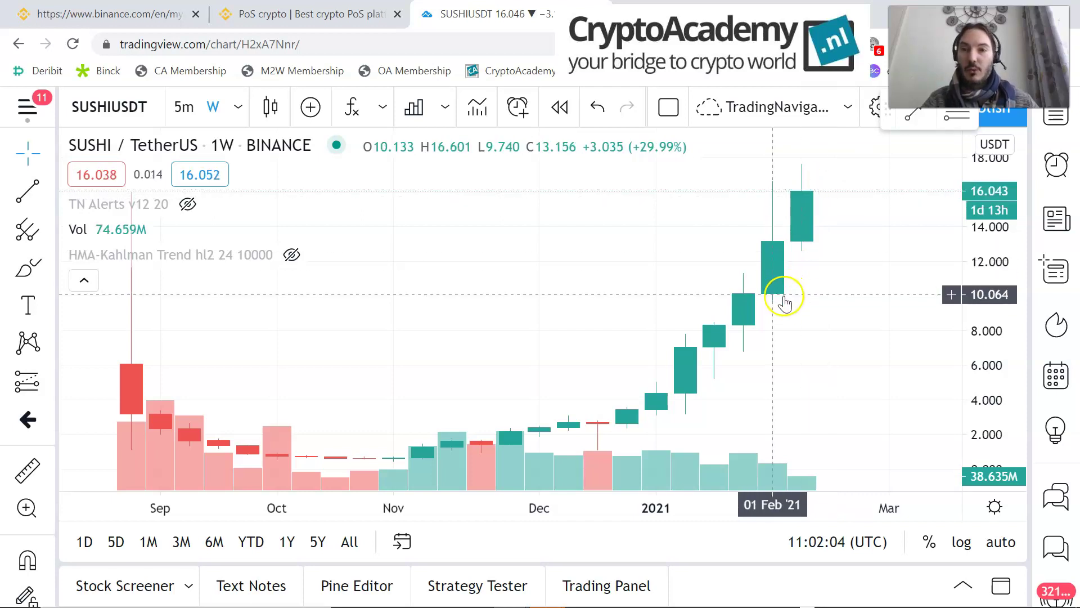
click(784, 330)
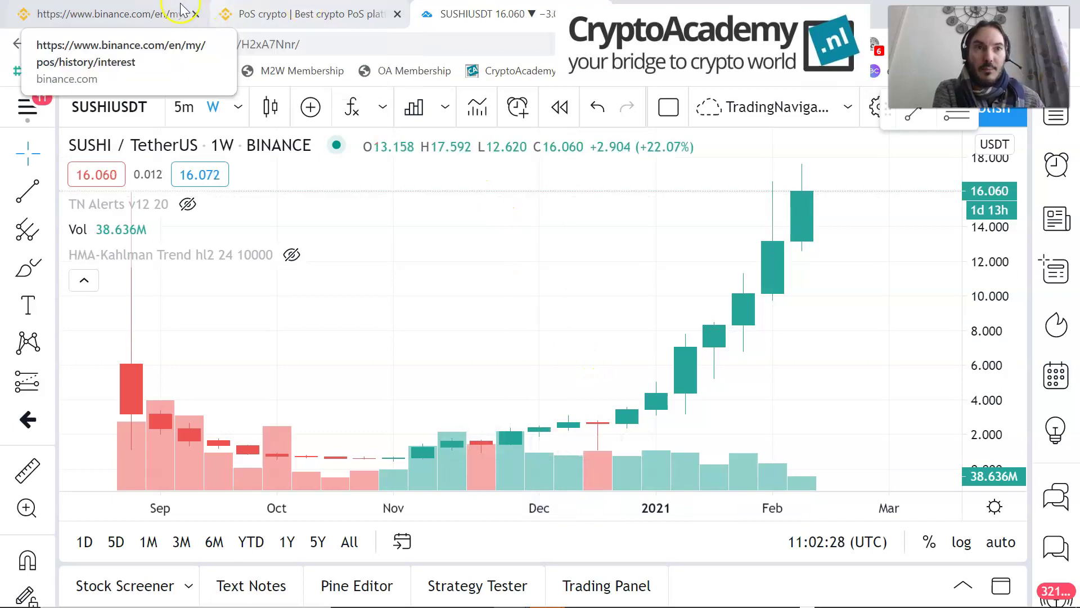
click(163, 12)
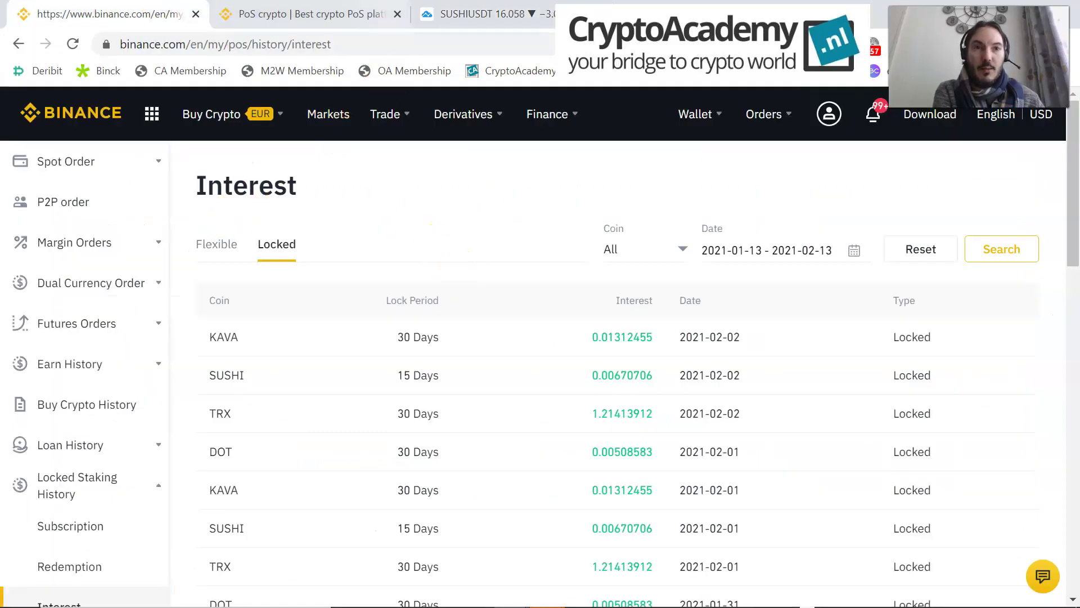
click(483, 14)
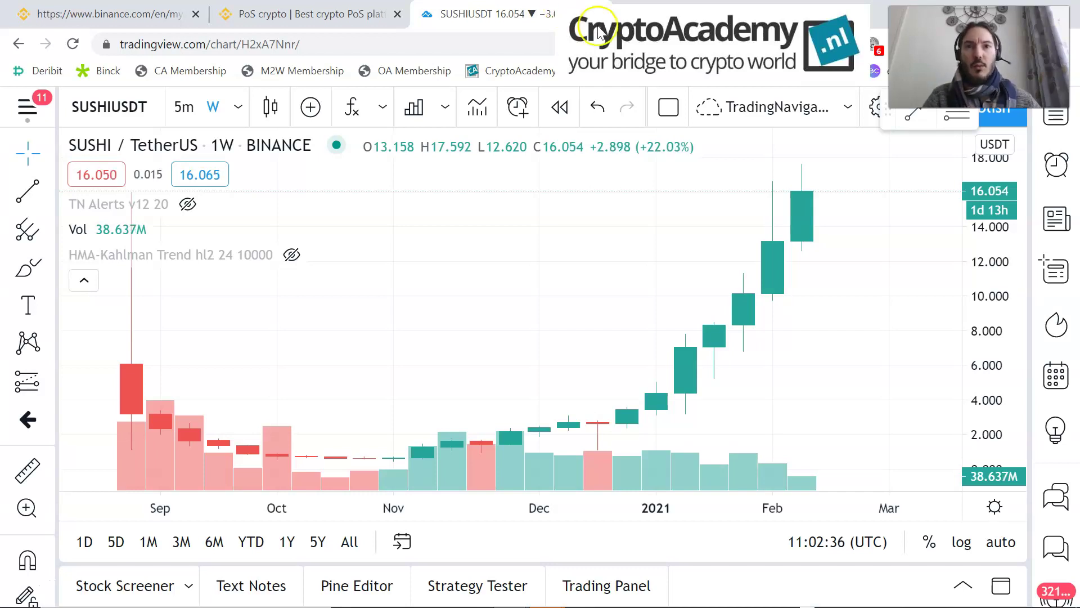
Load cryptoacademy.nl in a new tab and go to Pricing > Subscriptions
click(634, 17)
text(cryptoacademy.nl)
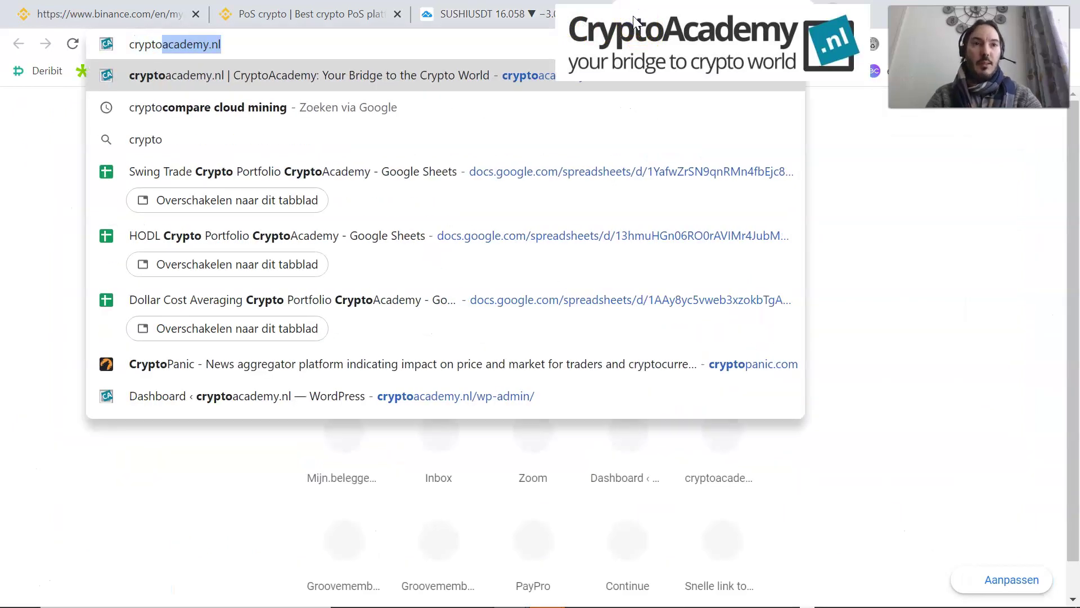
key(Return)
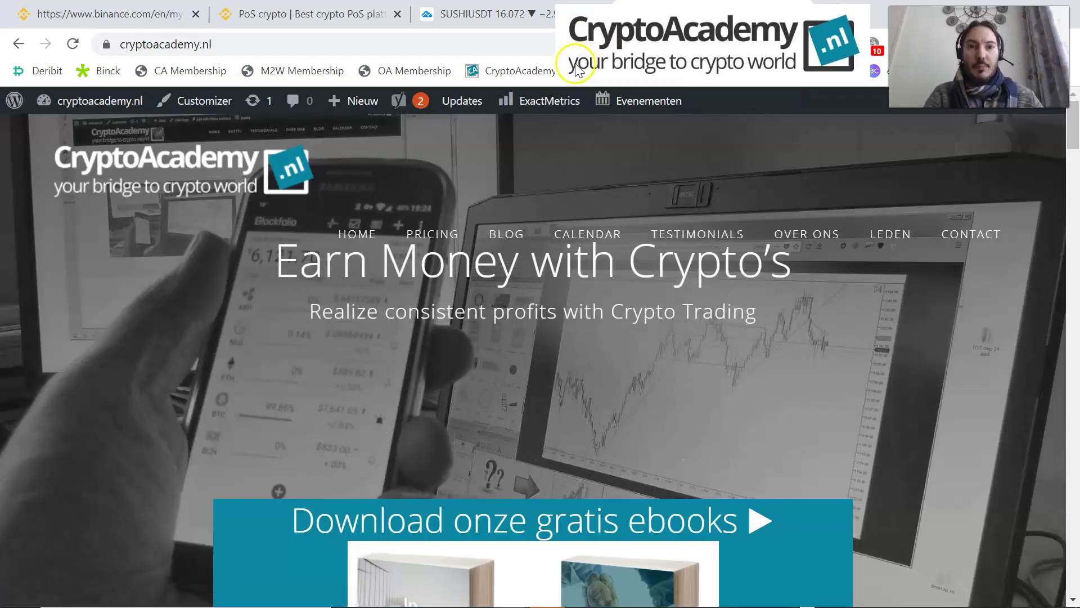
mouse_move(434, 230)
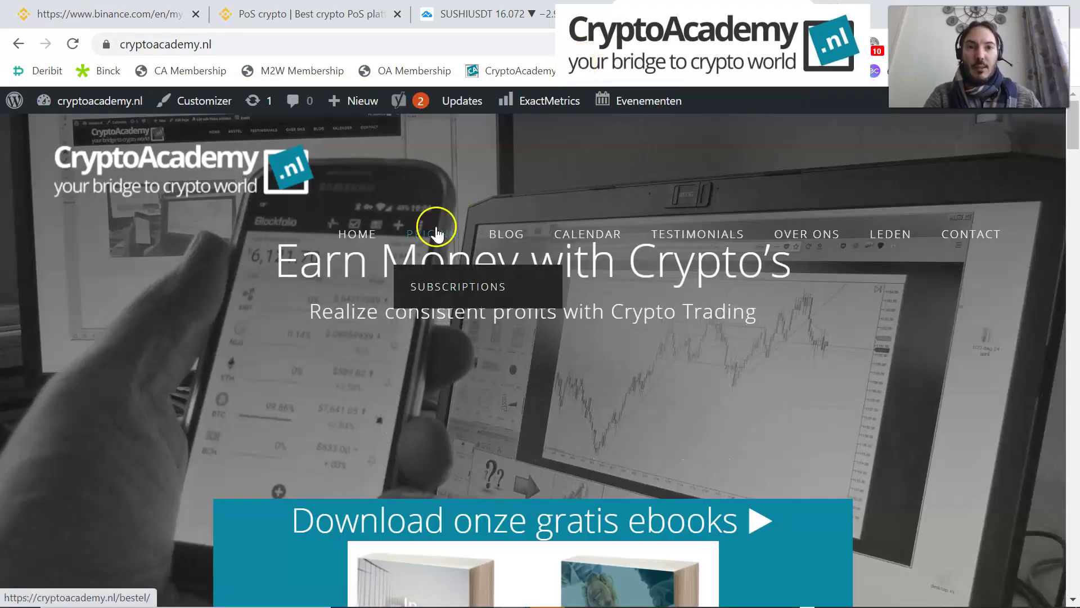
click(432, 282)
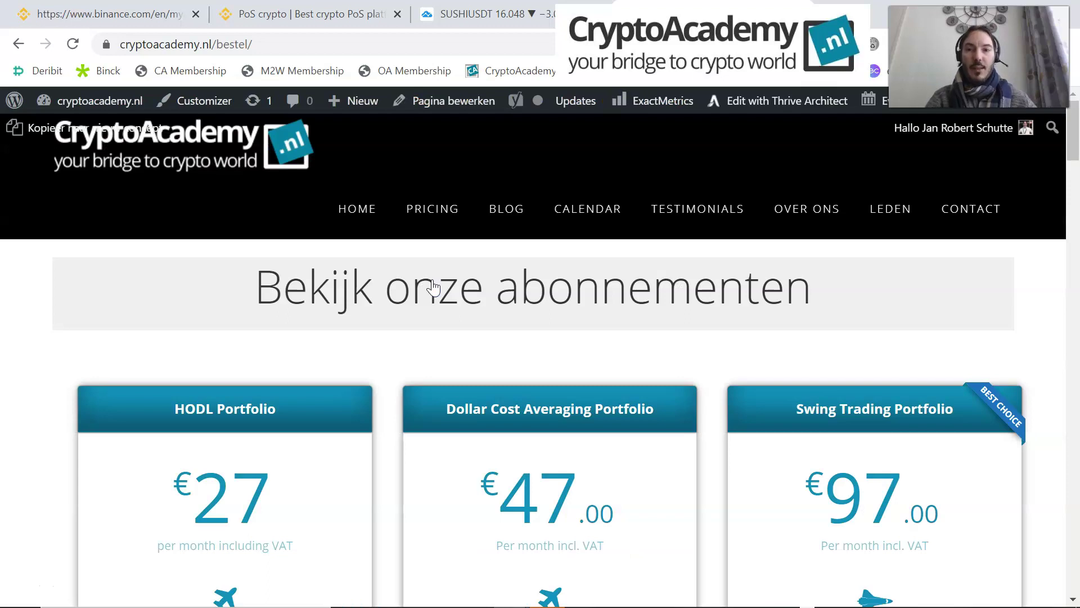
Review the HODL (€27), Dollar Cost Averaging (€47) and Swing Trading (€97) monthly plans
scroll(810, 337, down, 3)
scroll(810, 321, up, 1)
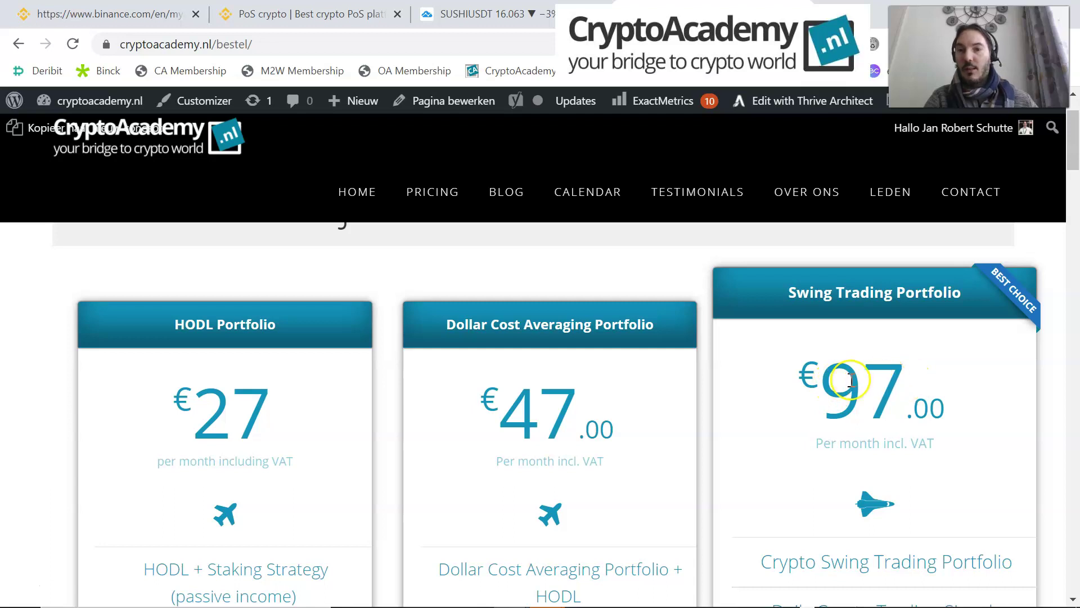
scroll(850, 381, down, 1)
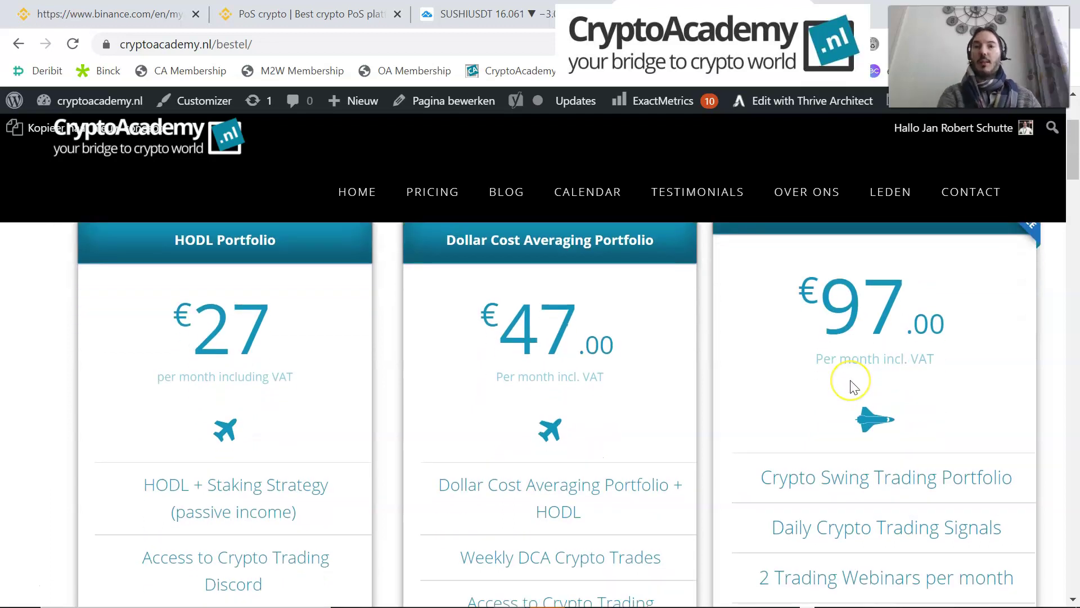
scroll(853, 387, down, 1)
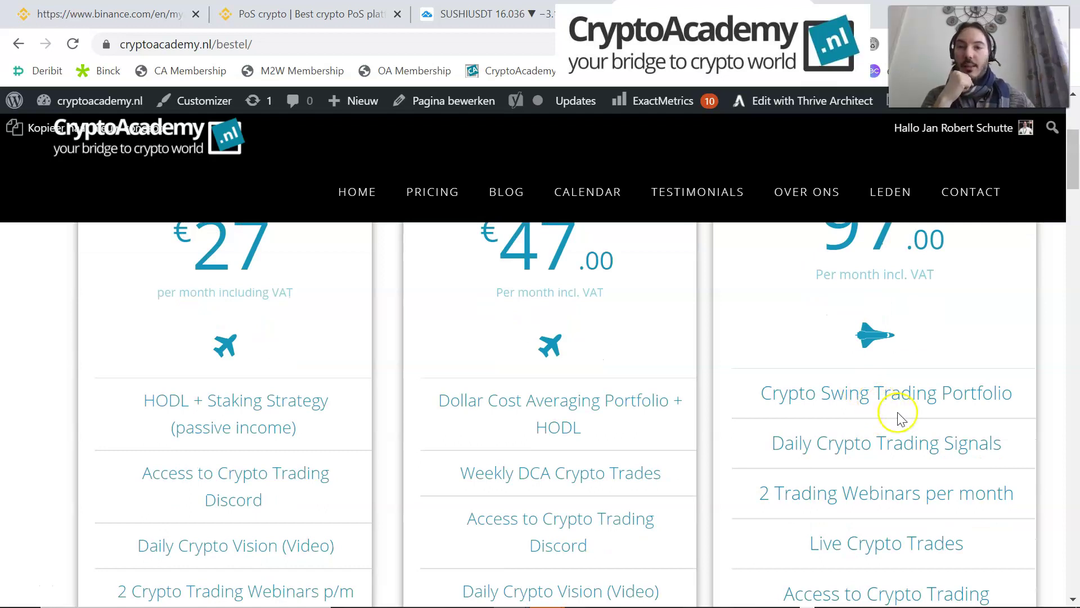
scroll(890, 488, down, 1)
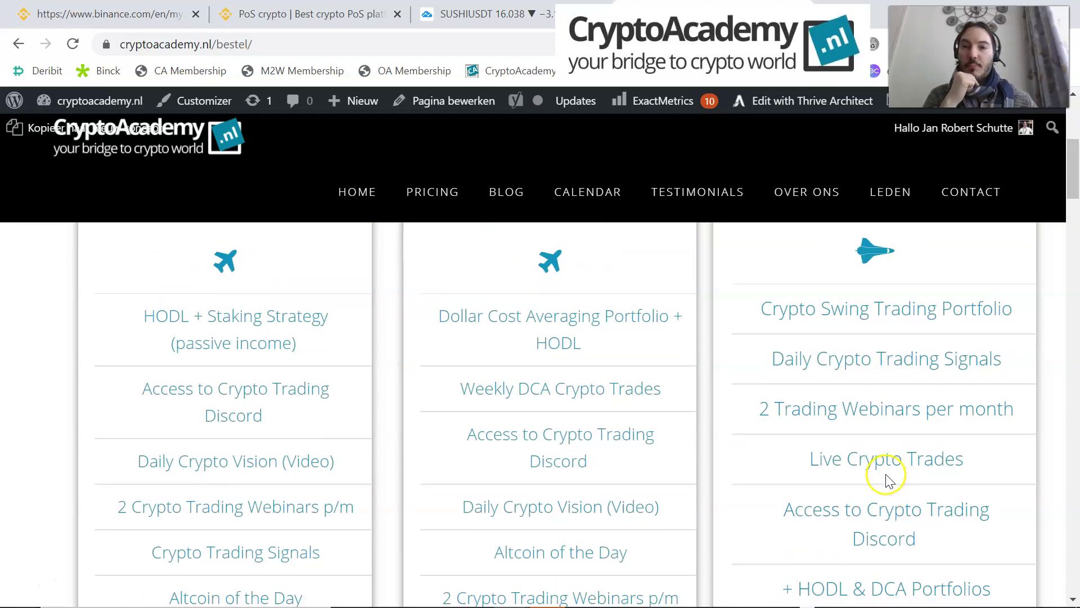
scroll(860, 447, down, 1)
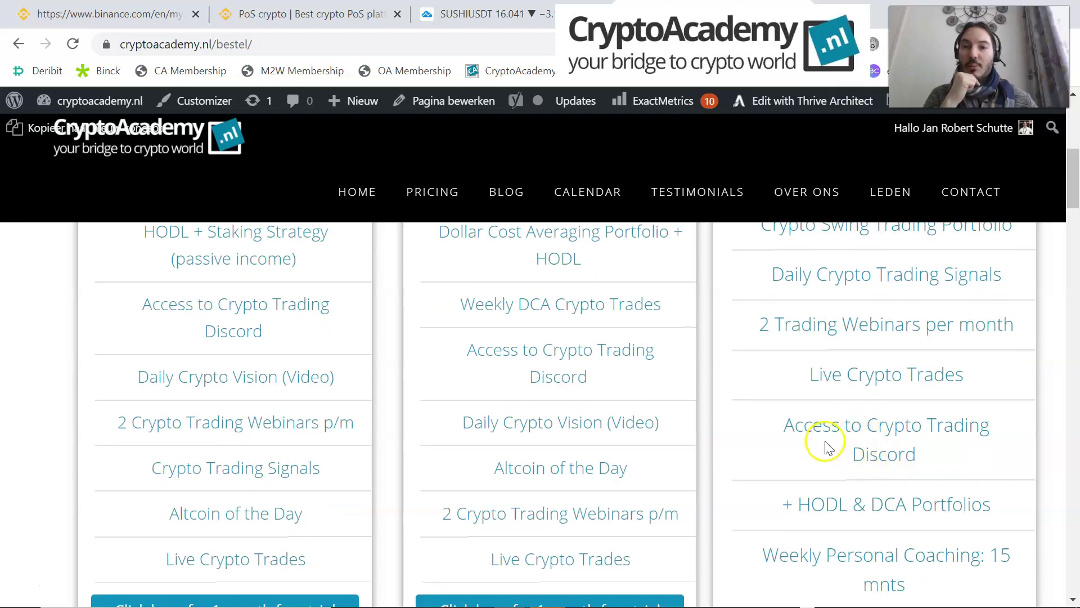
scroll(832, 450, down, 1)
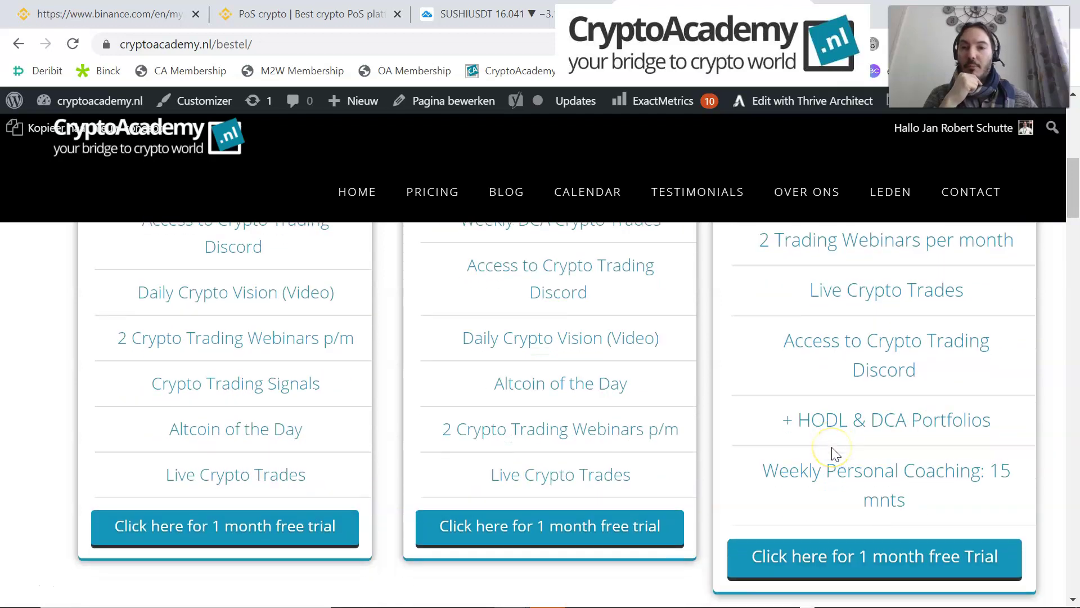
scroll(832, 453, down, 1)
scroll(847, 450, down, 1)
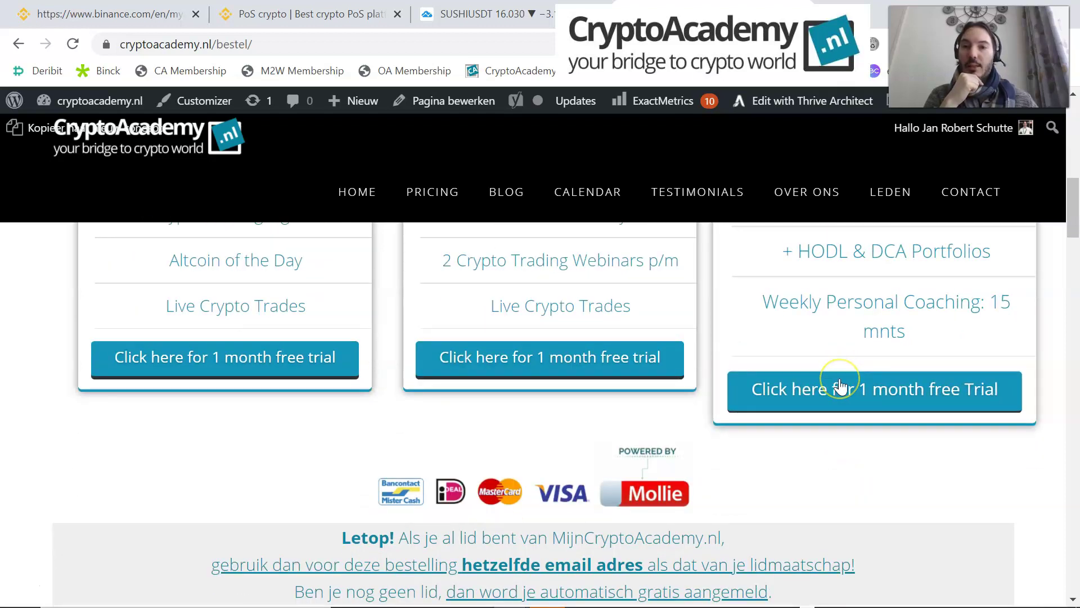
click(816, 365)
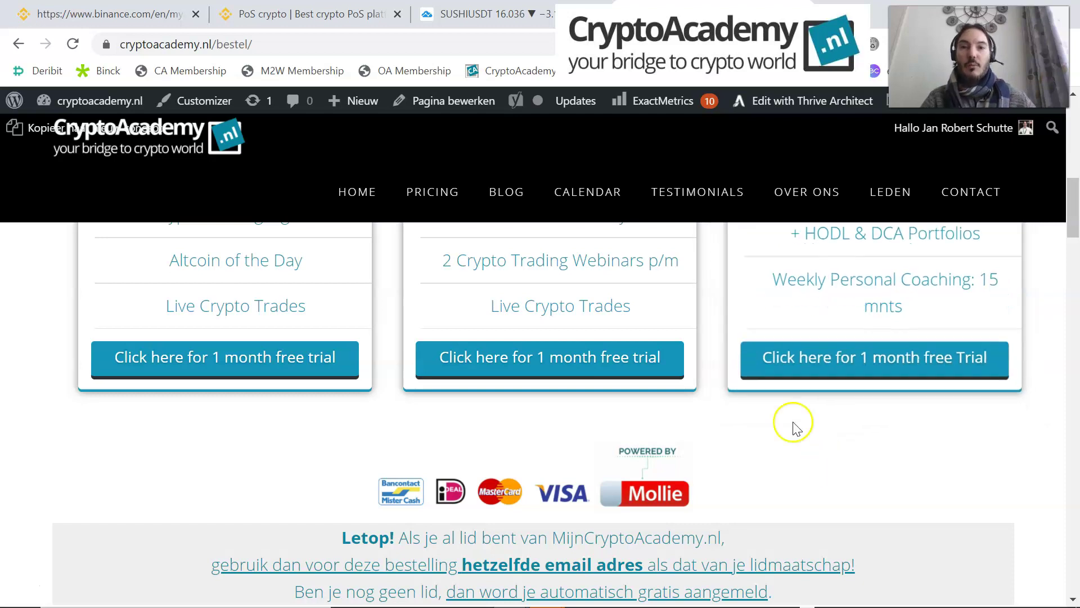
scroll(755, 373, up, 5)
scroll(755, 373, up, 3)
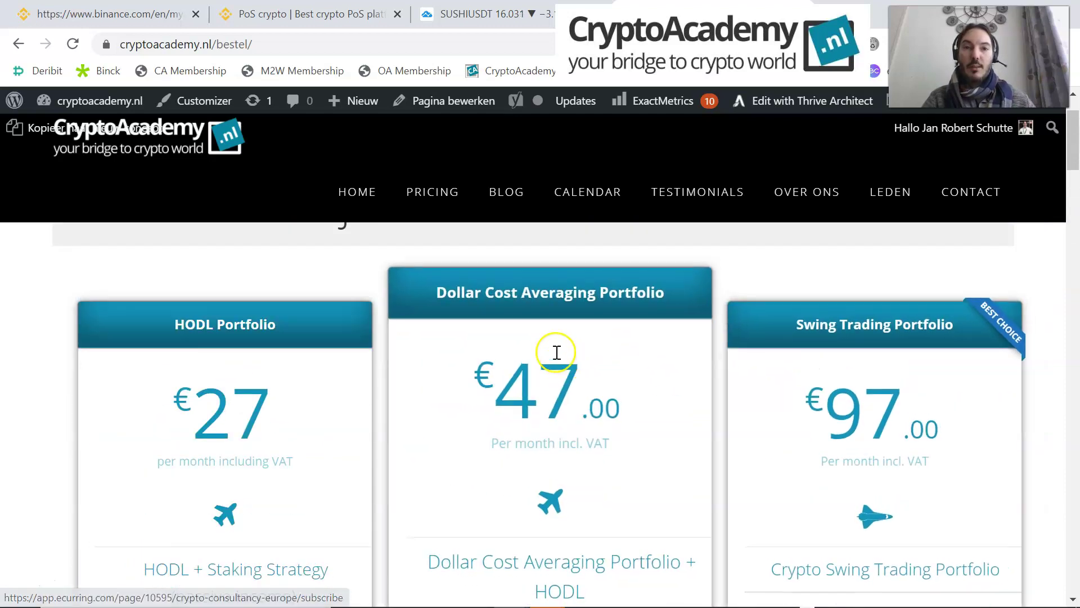